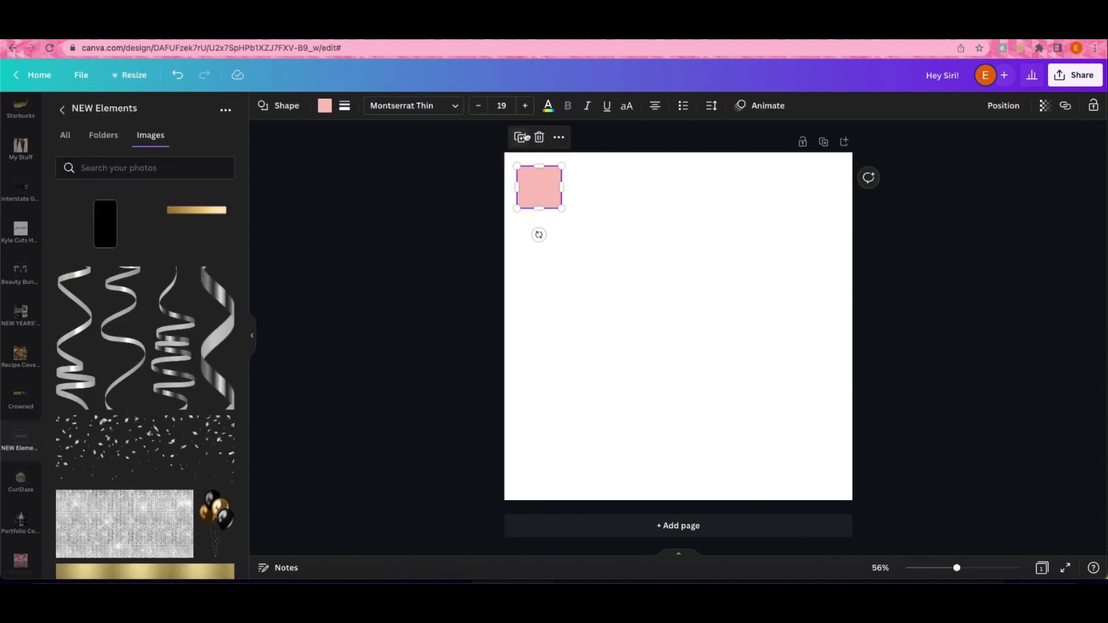
Duplicate the pink square beside the original and color the copy teal with hex #81C9D7.
{"action": "left_click", "coordinate": [522, 137]}
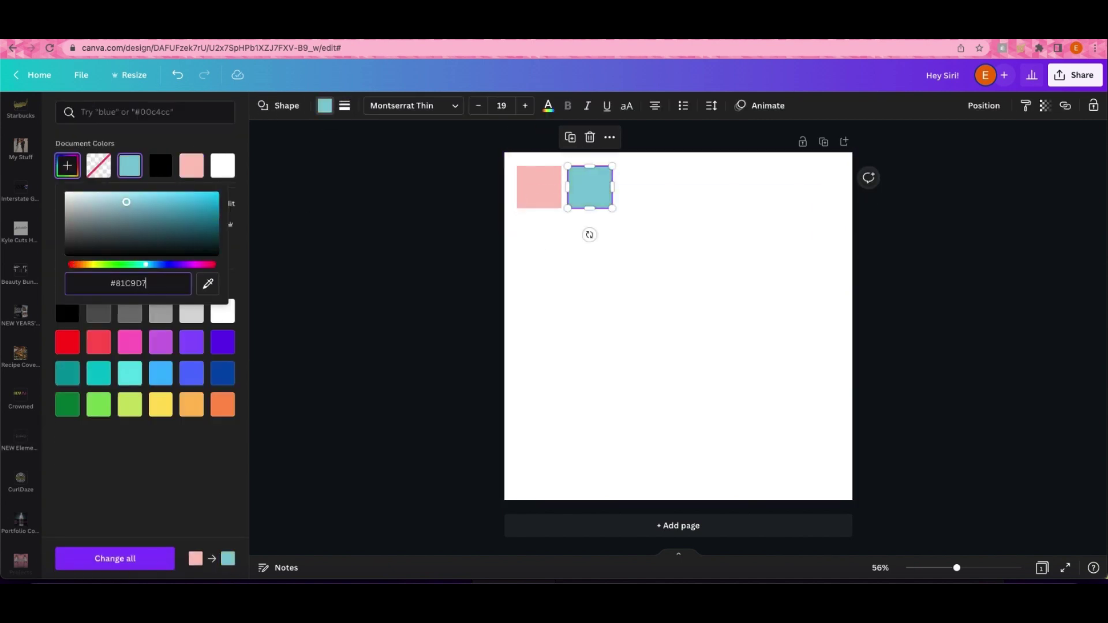
{"action": "left_click", "coordinate": [666, 367]}
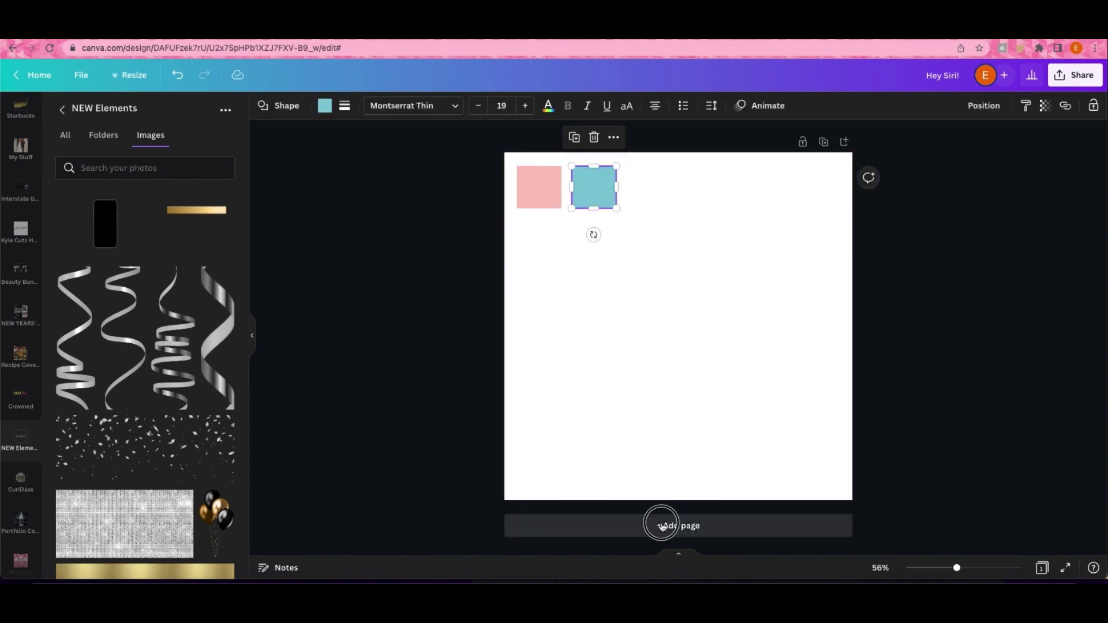
Add a second page and shape a teal square on it into a narrow, full-height vertical stripe along the page edge.
{"action": "left_click", "coordinate": [662, 525]}
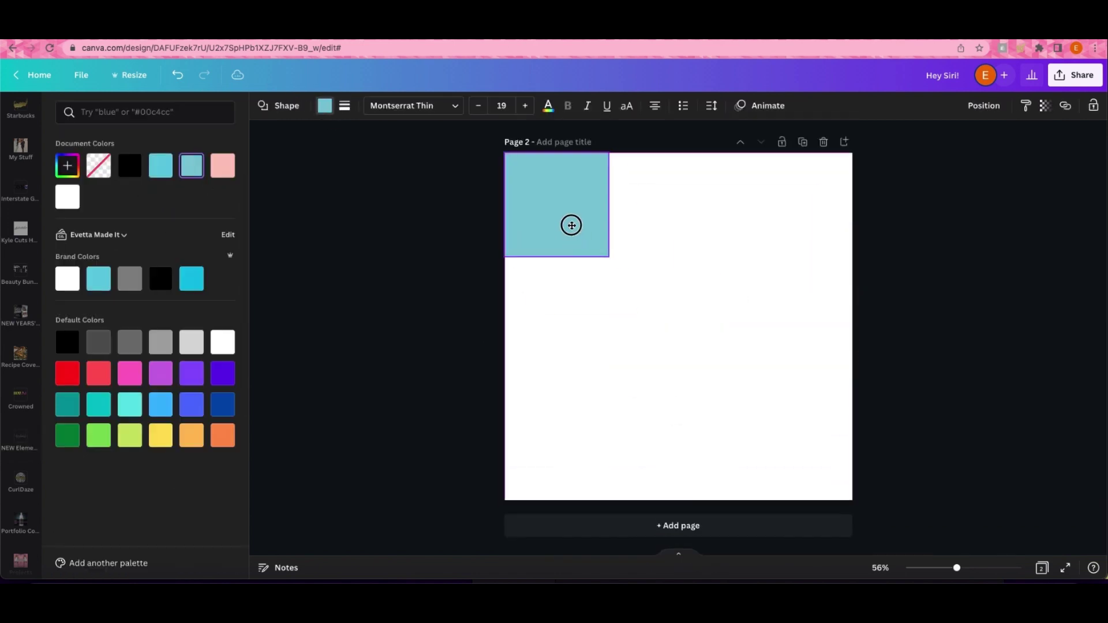
{"action": "left_click_drag", "start_coordinate": [608, 205], "coordinate": [527, 215]}
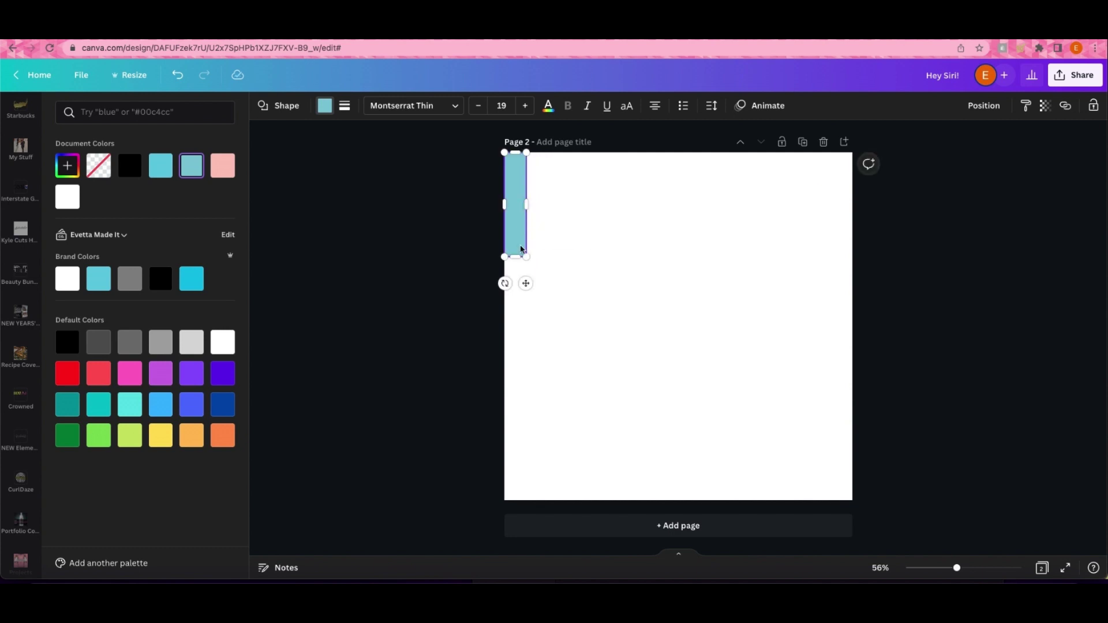
{"action": "left_click_drag", "start_coordinate": [517, 254], "coordinate": [516, 511]}
Duplicate the teal stripe repeatedly to fill the page with evenly spaced vertical stripes.
{"action": "key", "text": "super+d"}
{"action": "left_click_drag", "start_coordinate": [527, 299], "coordinate": [558, 288]}
{"action": "left_click", "coordinate": [540, 137]}
{"action": "left_click_drag", "start_coordinate": [571, 231], "coordinate": [605, 222]}
{"action": "left_click", "coordinate": [583, 137]}
{"action": "left_click_drag", "start_coordinate": [615, 230], "coordinate": [647, 221]}
{"action": "left_click", "coordinate": [630, 139]}
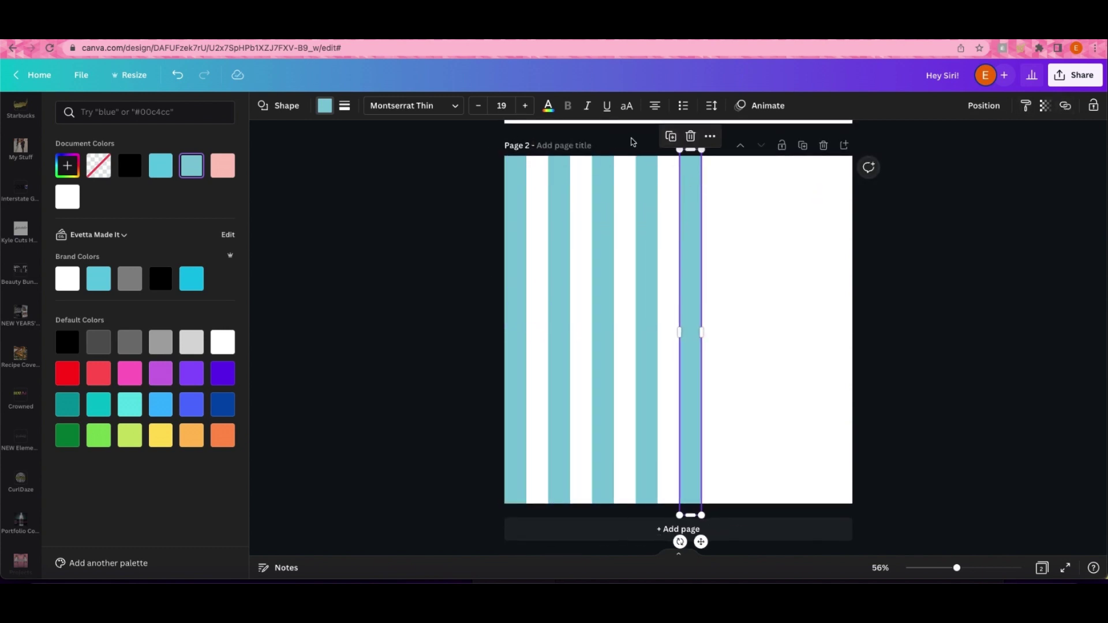
{"action": "left_click", "coordinate": [672, 137]}
{"action": "left_click", "coordinate": [716, 136]}
{"action": "left_click", "coordinate": [759, 137]}
Group all the stripes and center the group horizontally on the page.
{"action": "key", "text": "super+a"}
{"action": "key", "text": "super+g"}
{"action": "left_click", "coordinate": [967, 109]}
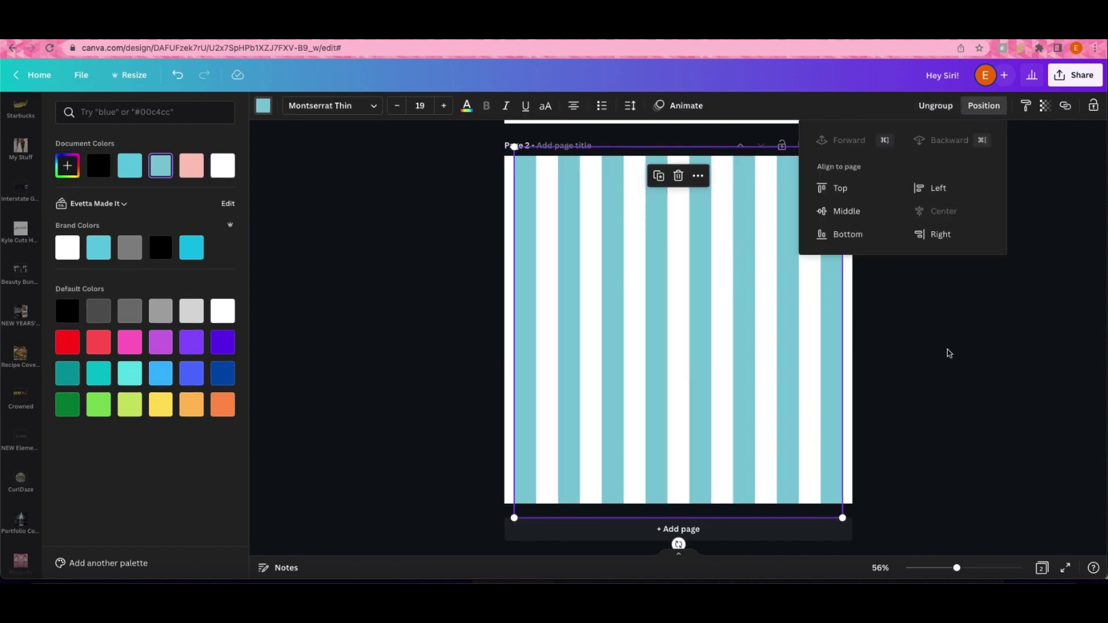
Make the stripe group partly see-through and fill the page background with the teal document color.
{"action": "left_click", "coordinate": [1045, 106]}
{"action": "left_click_drag", "start_coordinate": [1039, 152], "coordinate": [992, 154]}
{"action": "left_click", "coordinate": [847, 202]}
{"action": "left_click", "coordinate": [263, 105]}
{"action": "left_click", "coordinate": [130, 166]}
{"action": "left_click", "coordinate": [787, 208]}
{"action": "left_click", "coordinate": [1045, 106]}
{"action": "left_click", "coordinate": [983, 106]}
{"action": "left_click", "coordinate": [982, 323]}
{"action": "left_click", "coordinate": [788, 315]}
{"action": "left_click", "coordinate": [983, 106]}
{"action": "left_click", "coordinate": [860, 315]}
Lighten the page background to a pale aqua so the teal stripes stand out softly.
{"action": "left_click", "coordinate": [847, 313]}
{"action": "left_click", "coordinate": [263, 106]}
{"action": "left_click", "coordinate": [68, 166]}
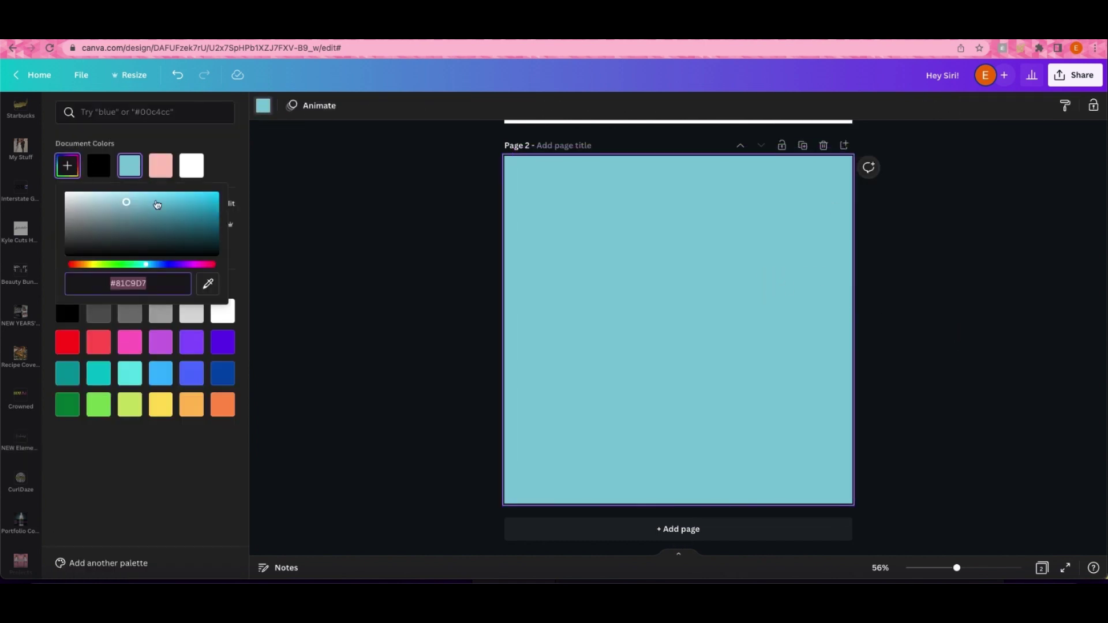
{"action": "left_click_drag", "start_coordinate": [128, 201], "coordinate": [109, 172]}
{"action": "left_click", "coordinate": [334, 228]}
Add the black phone image, crop its sides and enlarge it at the page center with its upper part beyond the page edge.
{"action": "left_click", "coordinate": [105, 224]}
{"action": "left_click_drag", "start_coordinate": [547, 330], "coordinate": [632, 330]}
{"action": "left_click_drag", "start_coordinate": [808, 329], "coordinate": [723, 329]}
{"action": "left_click_drag", "start_coordinate": [681, 239], "coordinate": [681, 261]}
{"action": "left_click_drag", "start_coordinate": [721, 258], "coordinate": [831, 84]}
{"action": "left_click_drag", "start_coordinate": [633, 403], "coordinate": [568, 509]}
{"action": "left_click_drag", "start_coordinate": [717, 435], "coordinate": [687, 402]}
{"action": "left_click_drag", "start_coordinate": [801, 472], "coordinate": [815, 495]}
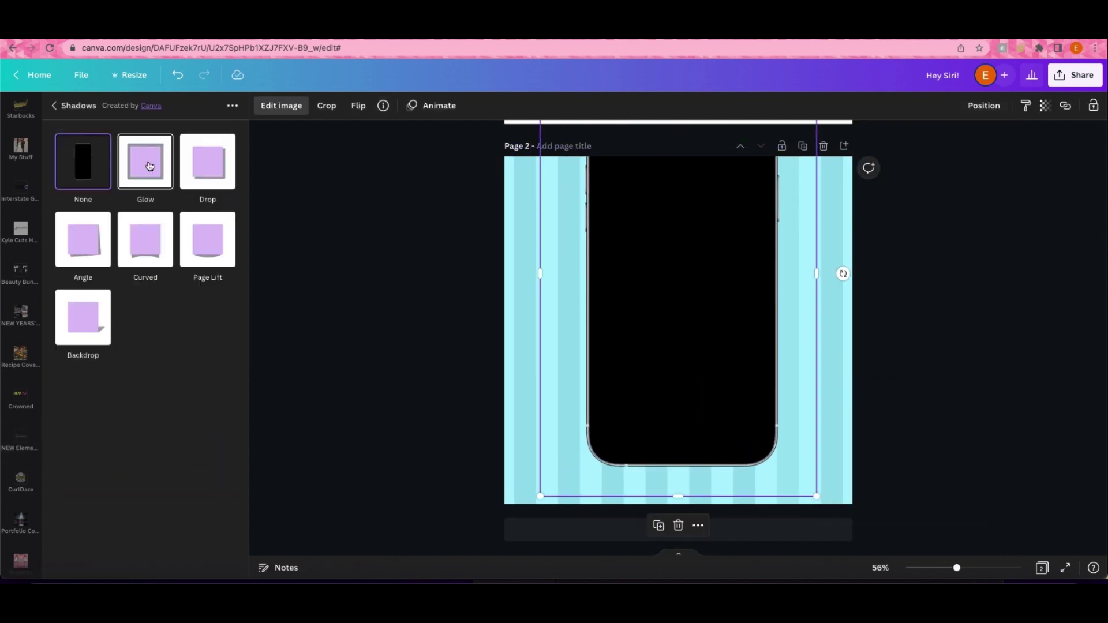
Apply a Glow shadow to the phone image with a larger size.
{"action": "left_click", "coordinate": [149, 166]}
{"action": "left_click", "coordinate": [149, 165]}
{"action": "left_click_drag", "start_coordinate": [78, 157], "coordinate": [101, 157]}
{"action": "right_click", "coordinate": [192, 559]}
{"action": "left_click", "coordinate": [173, 558]}
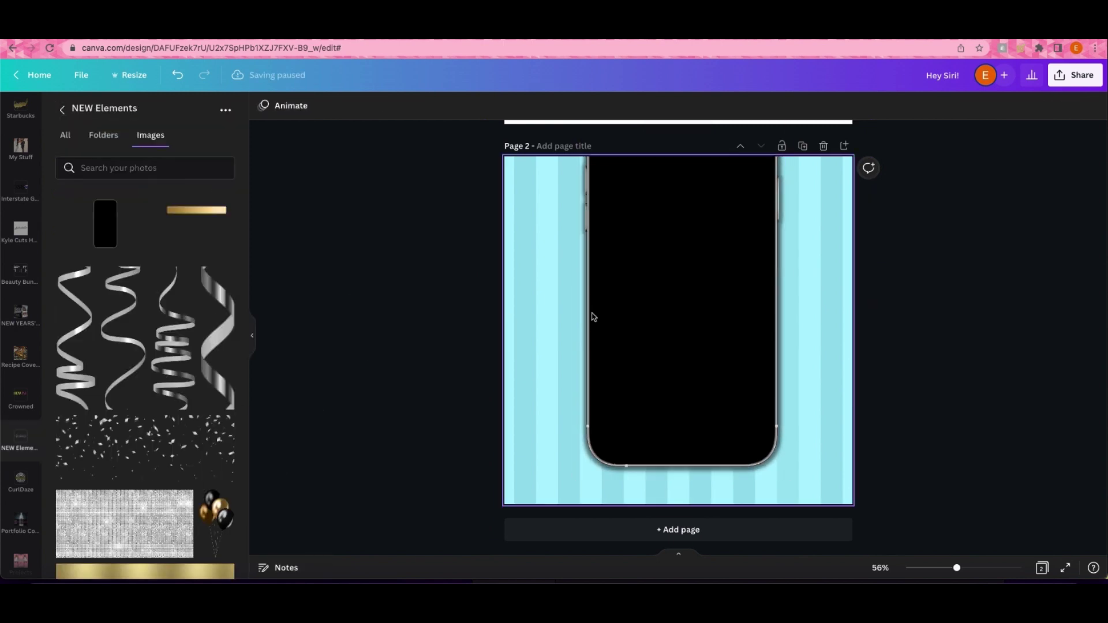
Add the text "Hey Siri!" in quotation marks, color it white and enlarge it to size 137 over the phone.
{"action": "left_click_drag", "start_coordinate": [593, 314], "coordinate": [743, 309]}
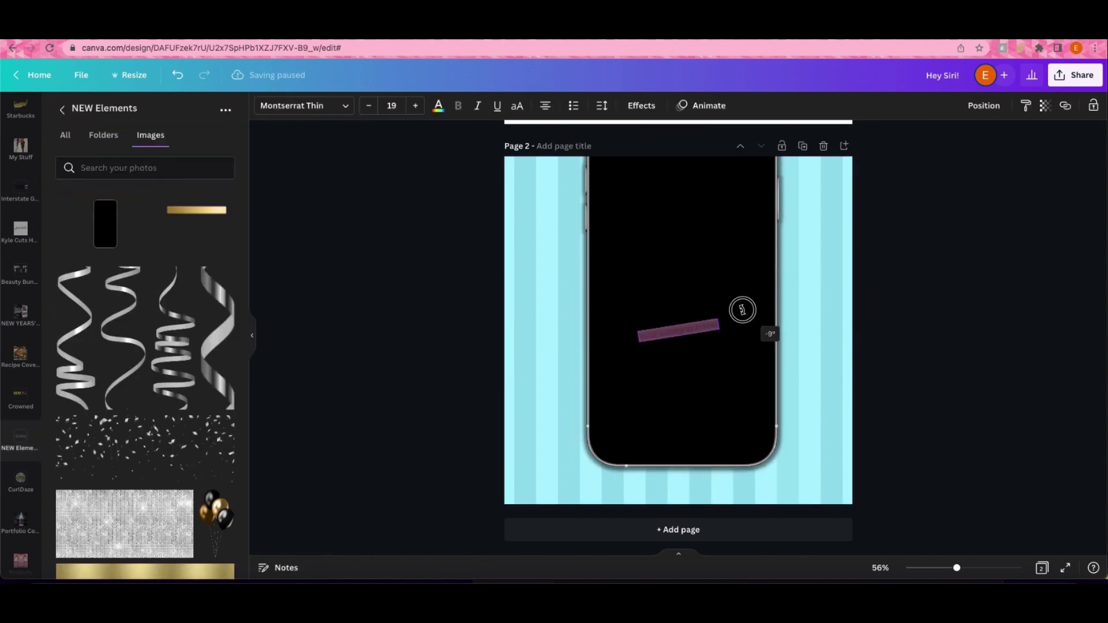
{"action": "mouse_move", "coordinate": [638, 325]}
{"action": "left_mouse_down"}
{"action": "mouse_move", "coordinate": [569, 313]}
{"action": "mouse_move", "coordinate": [667, 317]}
{"action": "mouse_move", "coordinate": [519, 286]}
{"action": "left_mouse_up"}
{"action": "left_click", "coordinate": [438, 105]}
{"action": "left_click", "coordinate": [222, 166]}
{"action": "left_click_drag", "start_coordinate": [743, 346], "coordinate": [789, 359]}
Set the "Hey Siri!" text's font to Gv. time Regular.
{"action": "left_click", "coordinate": [304, 105]}
{"action": "scroll", "coordinate": [149, 344], "scroll_direction": "down", "scroll_amount": 1}
{"action": "left_click", "coordinate": [218, 401]}
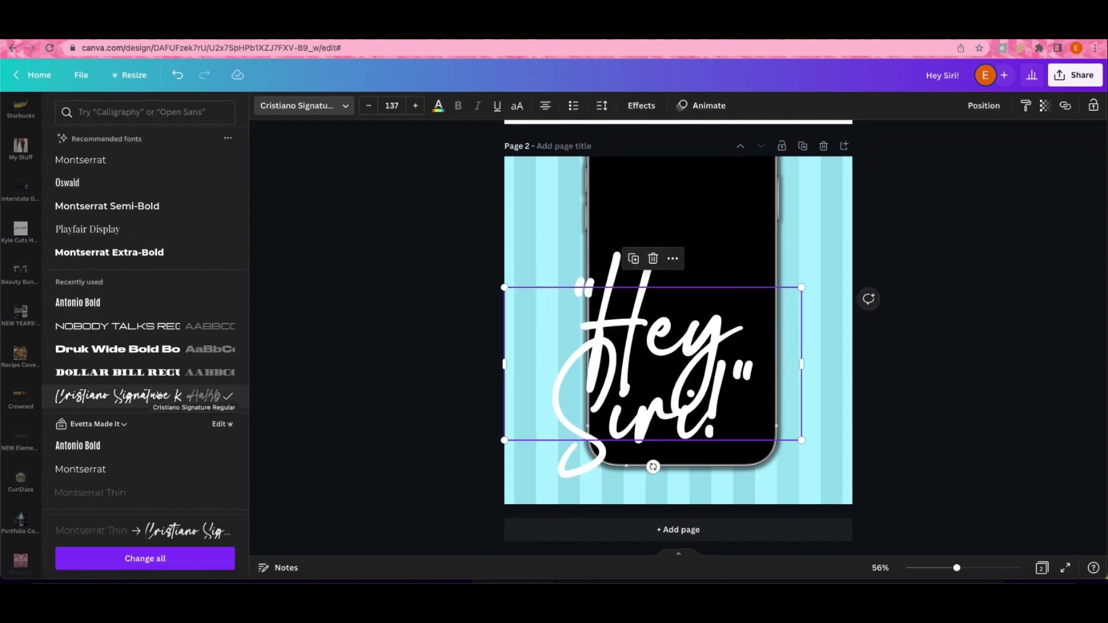
{"action": "scroll", "coordinate": [173, 375], "scroll_direction": "down", "scroll_amount": 10}
{"action": "left_click", "coordinate": [156, 355]}
{"action": "scroll", "coordinate": [155, 369], "scroll_direction": "down", "scroll_amount": 5}
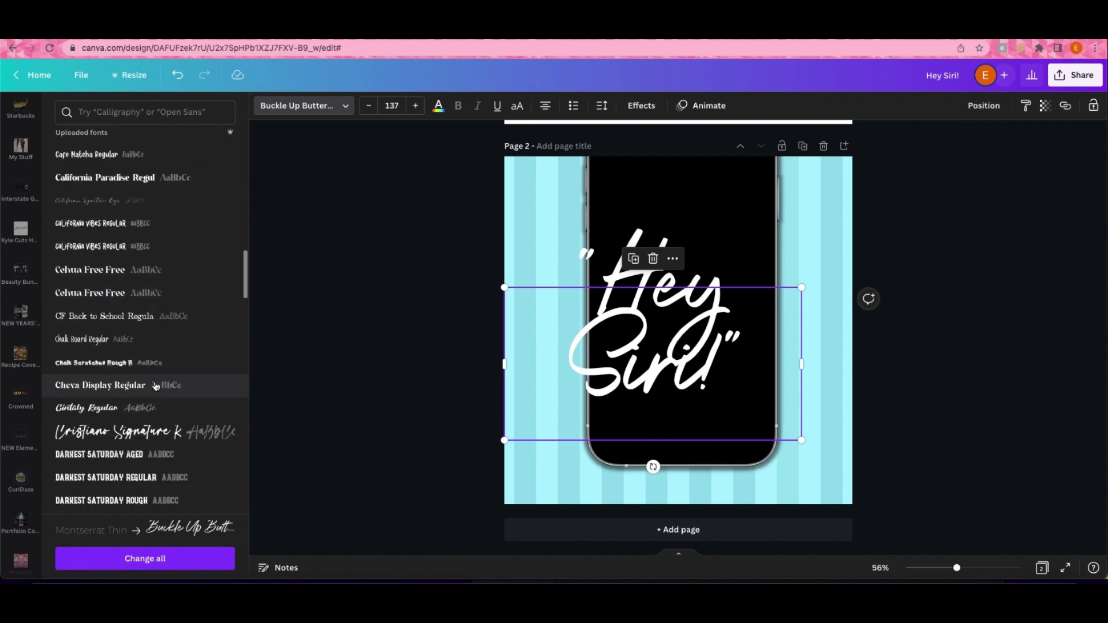
{"action": "scroll", "coordinate": [156, 386], "scroll_direction": "down", "scroll_amount": 10}
{"action": "left_click", "coordinate": [144, 420]}
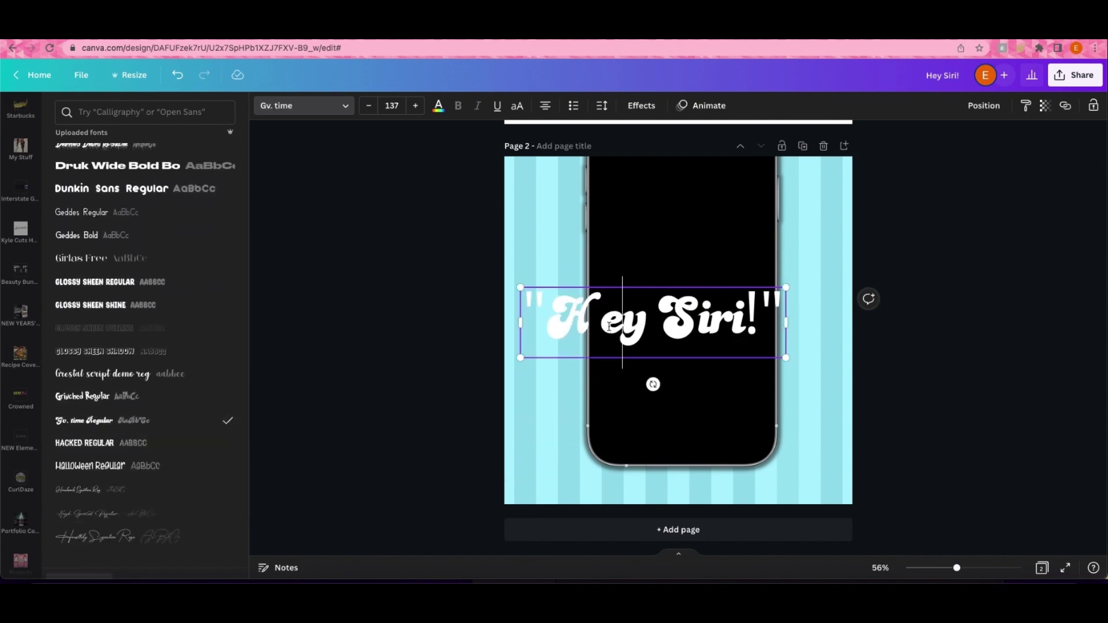
Try to close the gap after the H by tightening the letter spacing to -22.
{"action": "left_click_drag", "start_coordinate": [602, 327], "coordinate": [551, 323]}
{"action": "left_click", "coordinate": [601, 106]}
{"action": "left_click_drag", "start_coordinate": [638, 157], "coordinate": [635, 157]}
{"action": "left_click", "coordinate": [604, 321]}
{"action": "left_click_drag", "start_coordinate": [622, 324], "coordinate": [554, 323]}
{"action": "left_click", "coordinate": [601, 105]}
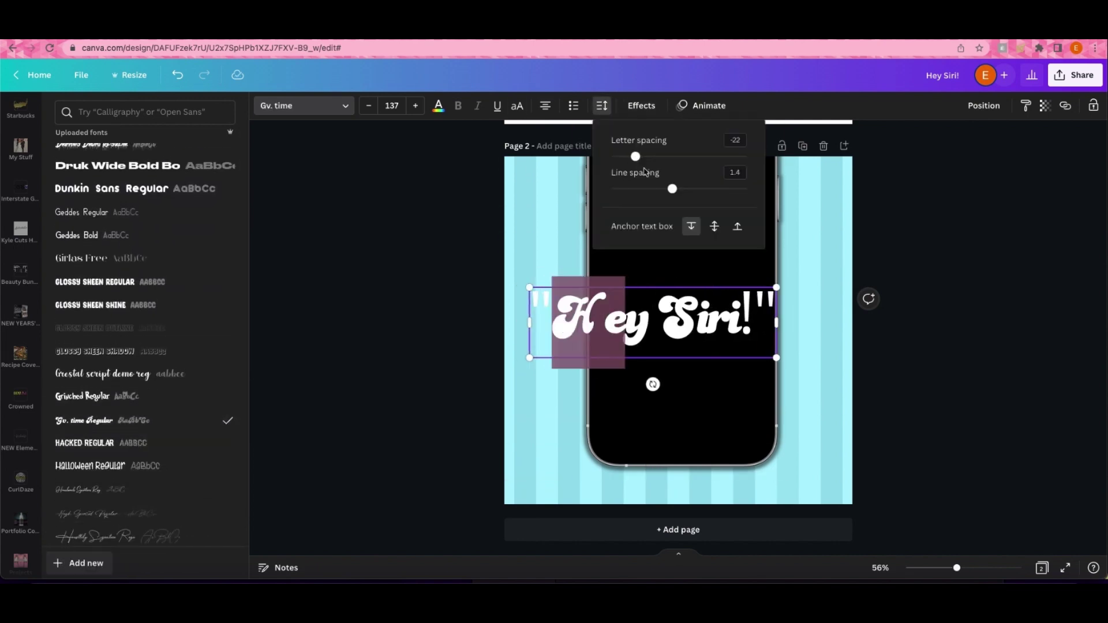
{"action": "left_click_drag", "start_coordinate": [636, 157], "coordinate": [639, 157]}
Try retyping the letters around the H and S of the text, and undo the replacements.
{"action": "left_click", "coordinate": [607, 323]}
{"action": "key", "text": "BackSpace"}
{"action": "type", "text": "h"}
{"action": "left_click", "coordinate": [689, 323]}
{"action": "key", "text": "BackSpace"}
{"action": "type", "text": "s"}
{"action": "key", "text": "ctrl+z"}
{"action": "key", "text": "ctrl+z"}
{"action": "key", "text": "ctrl+z"}
Split the opening quotation mark and H into a separate text box and move it close to "ey Siri!".
{"action": "mouse_move", "coordinate": [582, 328]}
{"action": "left_mouse_down"}
{"action": "mouse_move", "coordinate": [695, 328]}
{"action": "mouse_move", "coordinate": [595, 321]}
{"action": "left_mouse_up"}
{"action": "key", "text": "ctrl+c"}
{"action": "key", "text": "ctrl+v"}
{"action": "right_click", "coordinate": [715, 325]}
{"action": "key", "text": "ctrl+a"}
{"action": "type", "text": "\"H"}
{"action": "left_click_drag", "start_coordinate": [662, 336], "coordinate": [621, 336]}
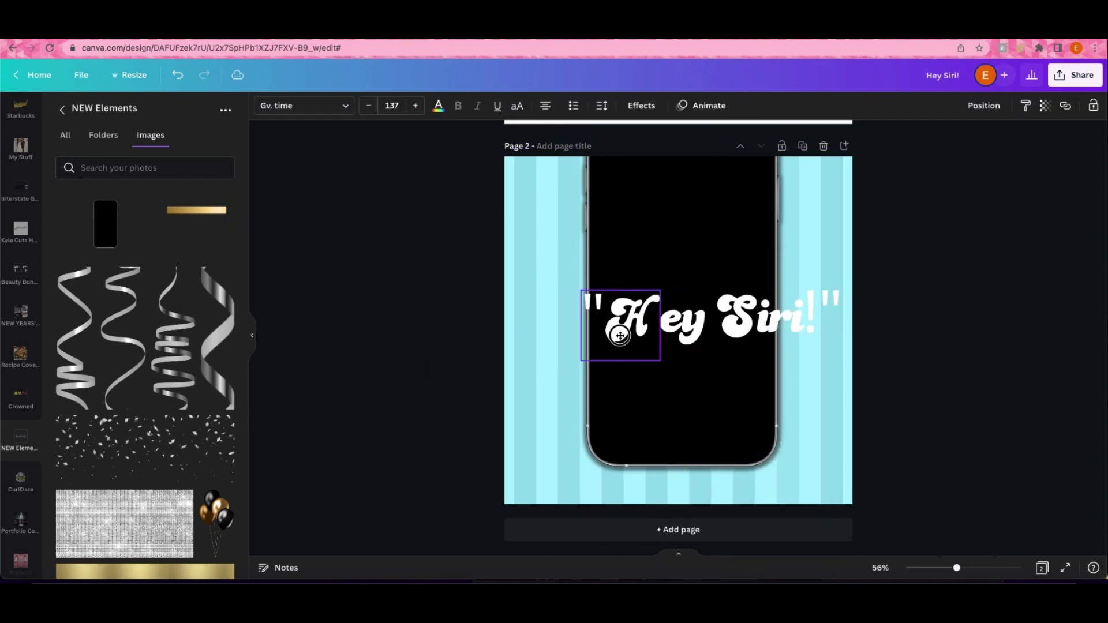
Align the two "Hey Siri!" text pieces with each other and group them.
{"action": "left_click", "coordinate": [798, 326], "text": "shift"}
{"action": "left_click", "coordinate": [1004, 105]}
{"action": "left_click", "coordinate": [861, 234]}
{"action": "left_click", "coordinate": [960, 106]}
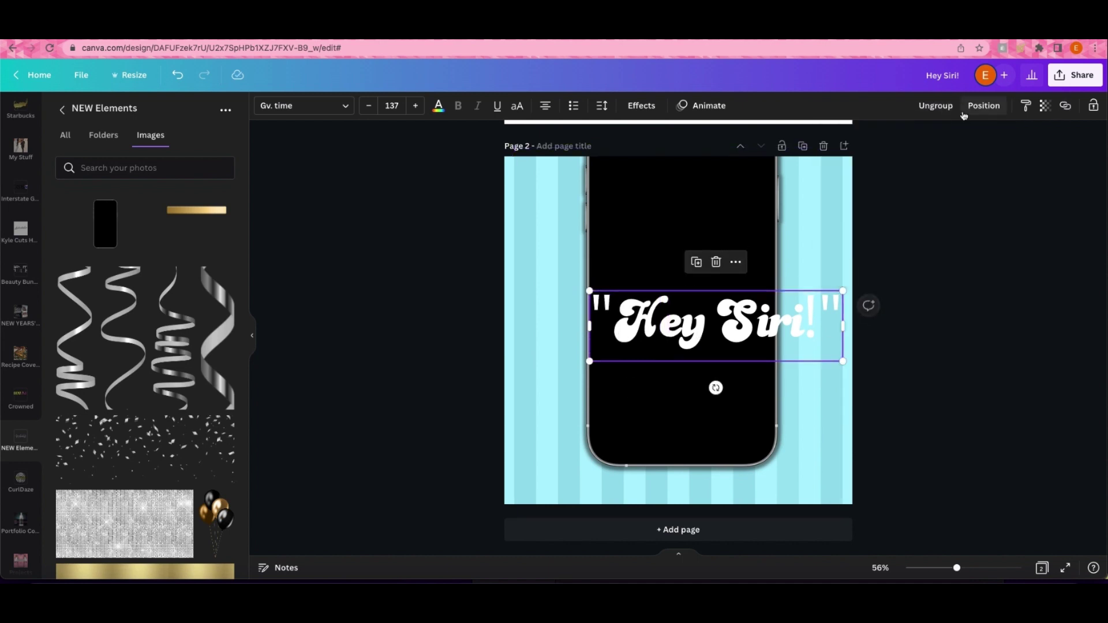
Try the Shadow text effect on the grouped "Hey Siri!" text and undo it.
{"action": "left_click", "coordinate": [641, 106]}
{"action": "left_click", "coordinate": [163, 184]}
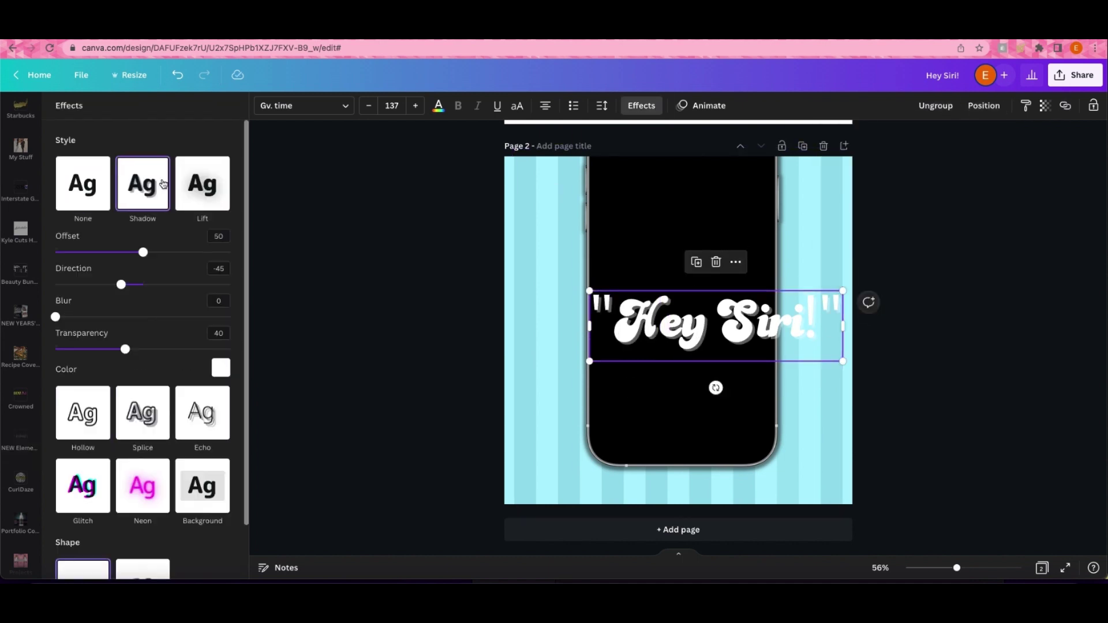
{"action": "left_click", "coordinate": [221, 370]}
{"action": "key", "text": "ctrl+z"}
Download only the page with the "Hey Siri!" text, page 3, as a PNG with a transparent background.
{"action": "left_click_drag", "start_coordinate": [789, 329], "coordinate": [735, 328]}
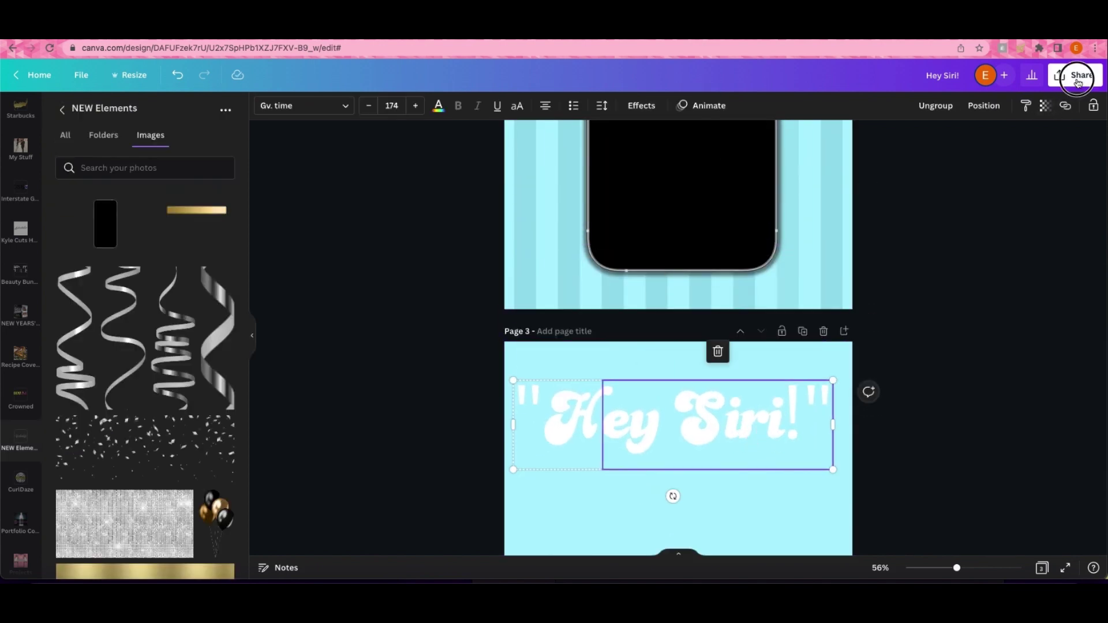
{"action": "left_click", "coordinate": [877, 226]}
{"action": "left_click", "coordinate": [911, 292]}
{"action": "left_click", "coordinate": [907, 324]}
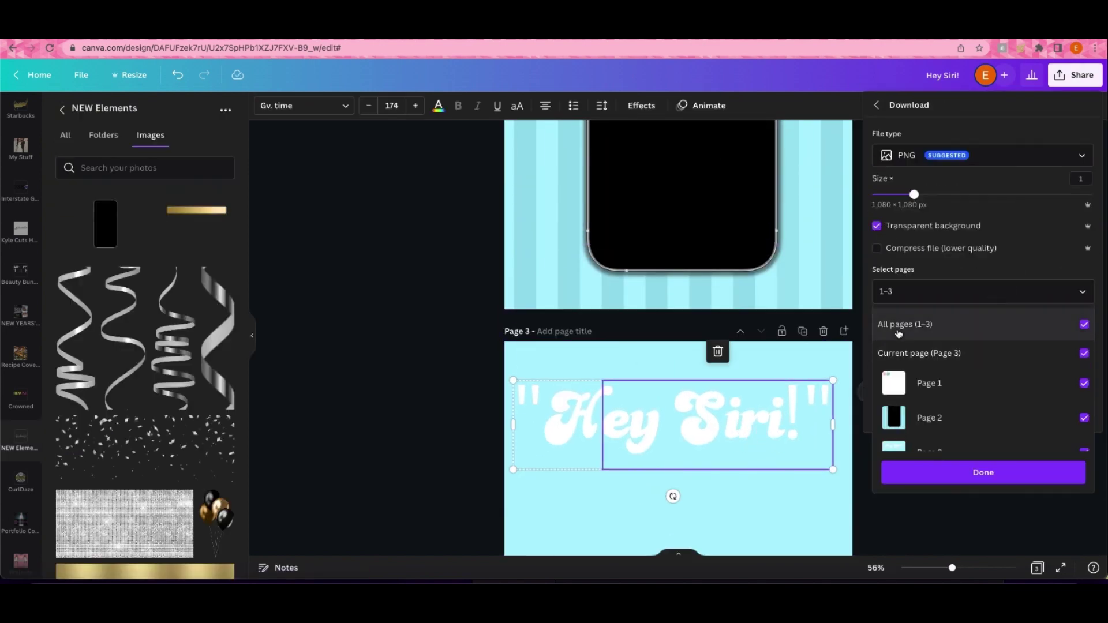
{"action": "left_click", "coordinate": [904, 352]}
{"action": "left_click", "coordinate": [958, 472]}
{"action": "left_click", "coordinate": [967, 357]}
Place the uploaded "Hey Siri!" image over the phone on page 2.
{"action": "scroll", "coordinate": [19, 256], "scroll_direction": "up", "scroll_amount": 5}
{"action": "left_click", "coordinate": [29, 202]}
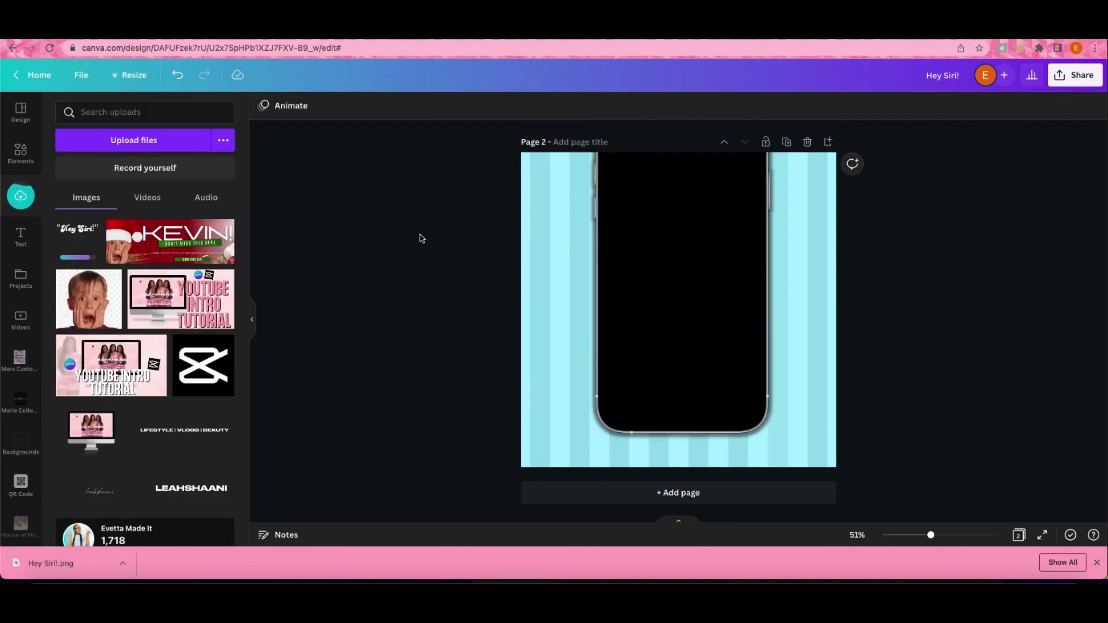
{"action": "left_click", "coordinate": [81, 240]}
Give the "Hey Siri!" image a light pink Glow with size 25, transparency 100 and blur 0, and enlarge it across the page.
{"action": "left_click", "coordinate": [282, 105]}
{"action": "left_click", "coordinate": [149, 178]}
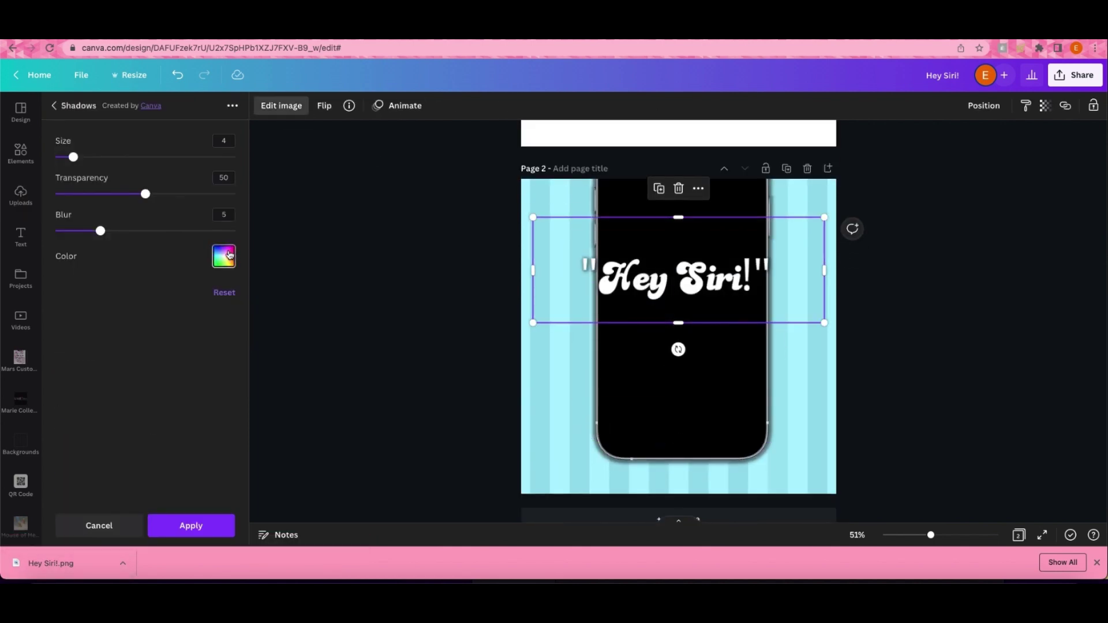
{"action": "left_click", "coordinate": [146, 162]}
{"action": "left_click", "coordinate": [224, 256]}
{"action": "left_click", "coordinate": [344, 308]}
{"action": "left_click_drag", "start_coordinate": [146, 194], "coordinate": [240, 193]}
{"action": "left_click_drag", "start_coordinate": [99, 231], "coordinate": [22, 233]}
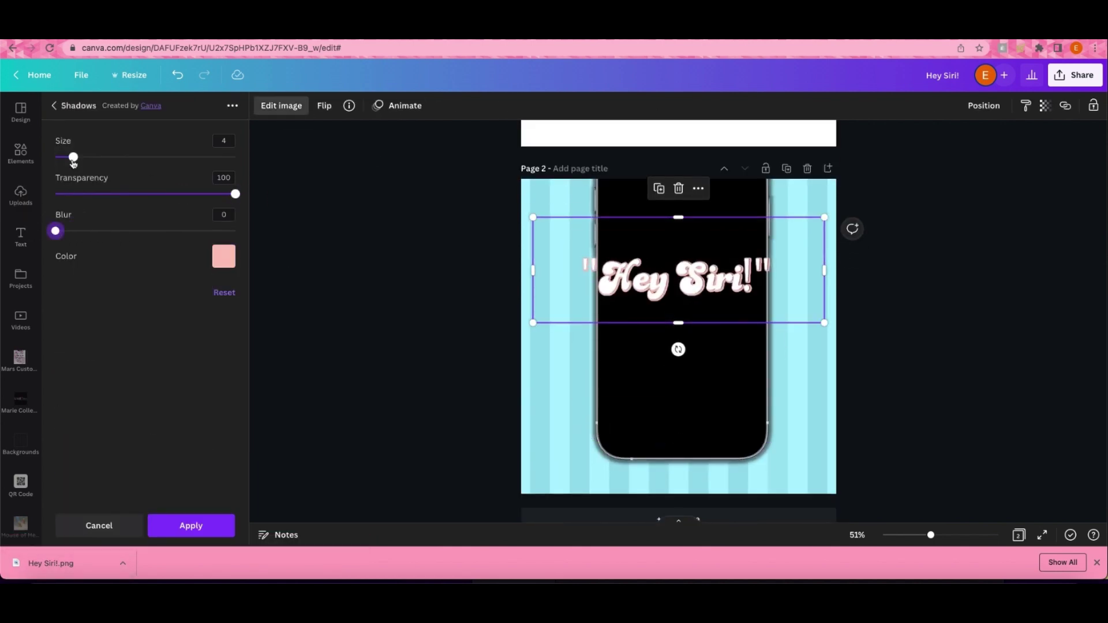
{"action": "key", "text": "BackSpace"}
{"action": "key", "text": "BackSpace"}
{"action": "type", "text": "25"}
{"action": "left_click", "coordinate": [213, 527]}
{"action": "left_click_drag", "start_coordinate": [581, 303], "coordinate": [552, 310]}
{"action": "left_click_drag", "start_coordinate": [770, 309], "coordinate": [827, 322]}
Add a solid pale aqua Glow outline with no blur around the pink-outlined "Hey Siri!" image.
{"action": "left_click", "coordinate": [282, 106]}
{"action": "left_click", "coordinate": [82, 208]}
{"action": "left_click", "coordinate": [153, 170]}
{"action": "left_click", "coordinate": [154, 170]}
{"action": "left_click_drag", "start_coordinate": [101, 157], "coordinate": [237, 194]}
{"action": "left_click_drag", "start_coordinate": [100, 231], "coordinate": [53, 230]}
{"action": "left_click", "coordinate": [224, 255]}
{"action": "left_click", "coordinate": [316, 308]}
{"action": "left_click", "coordinate": [372, 309]}
{"action": "left_click_drag", "start_coordinate": [132, 157], "coordinate": [100, 158]}
{"action": "left_click", "coordinate": [224, 256]}
{"action": "left_click", "coordinate": [317, 309]}
{"action": "left_click", "coordinate": [191, 525]}
Apply a soft dark shadow behind the aqua-outlined "Hey Siri!" image.
{"action": "scroll", "coordinate": [138, 323], "scroll_direction": "down", "scroll_amount": 10}
{"action": "scroll", "coordinate": [96, 231], "scroll_direction": "up", "scroll_amount": 2}
{"action": "left_click", "coordinate": [97, 223]}
{"action": "scroll", "coordinate": [98, 288], "scroll_direction": "up", "scroll_amount": 2}
{"action": "left_click", "coordinate": [100, 358]}
{"action": "left_click", "coordinate": [204, 533]}
Tilt the "Hey Siri!" image so it rises to the right and move it up across the phone.
{"action": "left_click_drag", "start_coordinate": [690, 359], "coordinate": [699, 359]}
{"action": "left_click_drag", "start_coordinate": [712, 303], "coordinate": [702, 268]}
{"action": "left_click", "coordinate": [400, 371]}
Insert a pink square on the phone screen, flatten it into a bar and round its corners.
{"action": "left_click", "coordinate": [21, 154]}
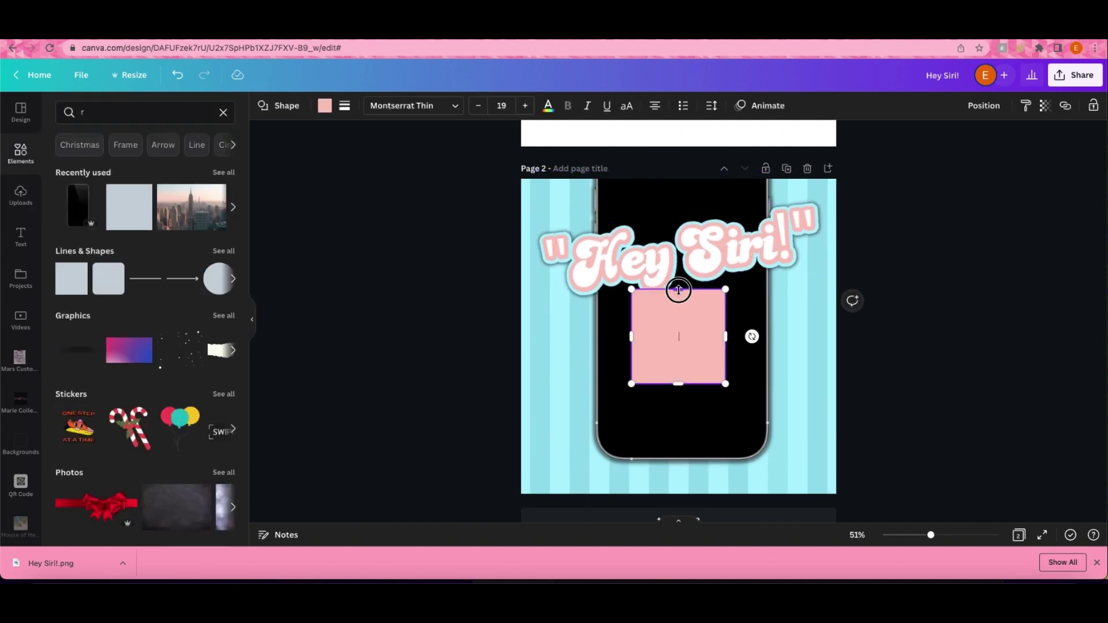
{"action": "left_click_drag", "start_coordinate": [678, 275], "coordinate": [679, 352]}
{"action": "left_click", "coordinate": [344, 105]}
{"action": "left_click_drag", "start_coordinate": [344, 212], "coordinate": [440, 214]}
Widen the rounded bar to nearly the phone's width and center it horizontally on the page.
{"action": "left_click_drag", "start_coordinate": [630, 371], "coordinate": [615, 371]}
{"action": "left_click_drag", "start_coordinate": [725, 368], "coordinate": [779, 396]}
{"action": "left_click", "coordinate": [984, 106]}
{"action": "left_click", "coordinate": [940, 211]}
Recolor the rounded bar light gray and make it mostly transparent.
{"action": "key", "text": "super+plus"}
{"action": "scroll", "coordinate": [779, 397], "scroll_direction": "down", "scroll_amount": 2}
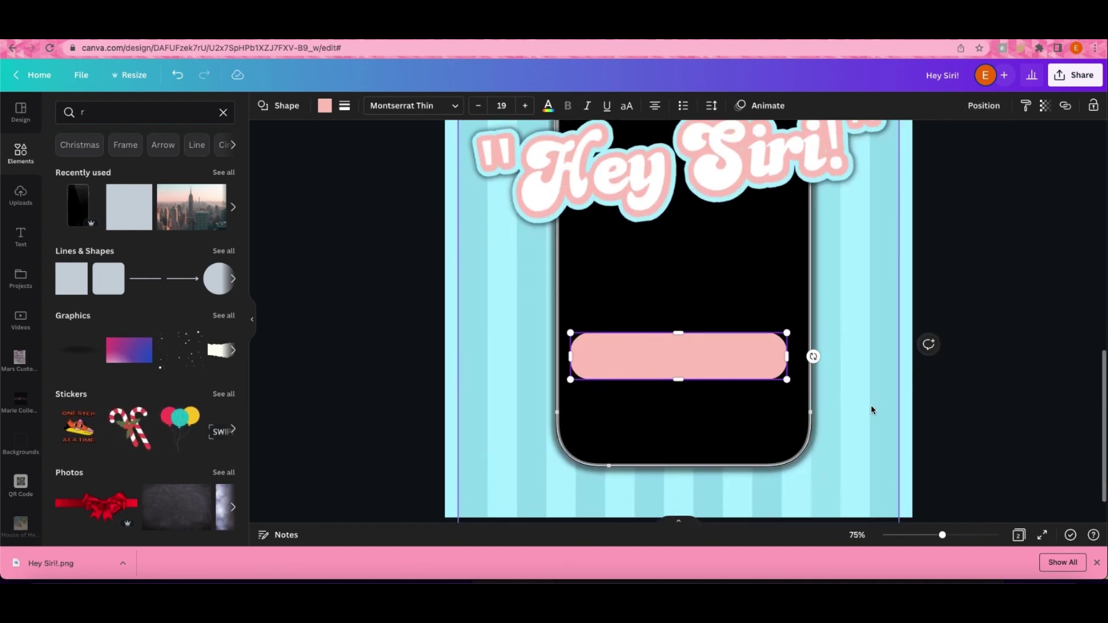
{"action": "left_click", "coordinate": [325, 106]}
{"action": "left_click", "coordinate": [67, 166]}
{"action": "left_click", "coordinate": [67, 202]}
{"action": "left_click", "coordinate": [1045, 105]}
{"action": "left_click", "coordinate": [967, 153]}
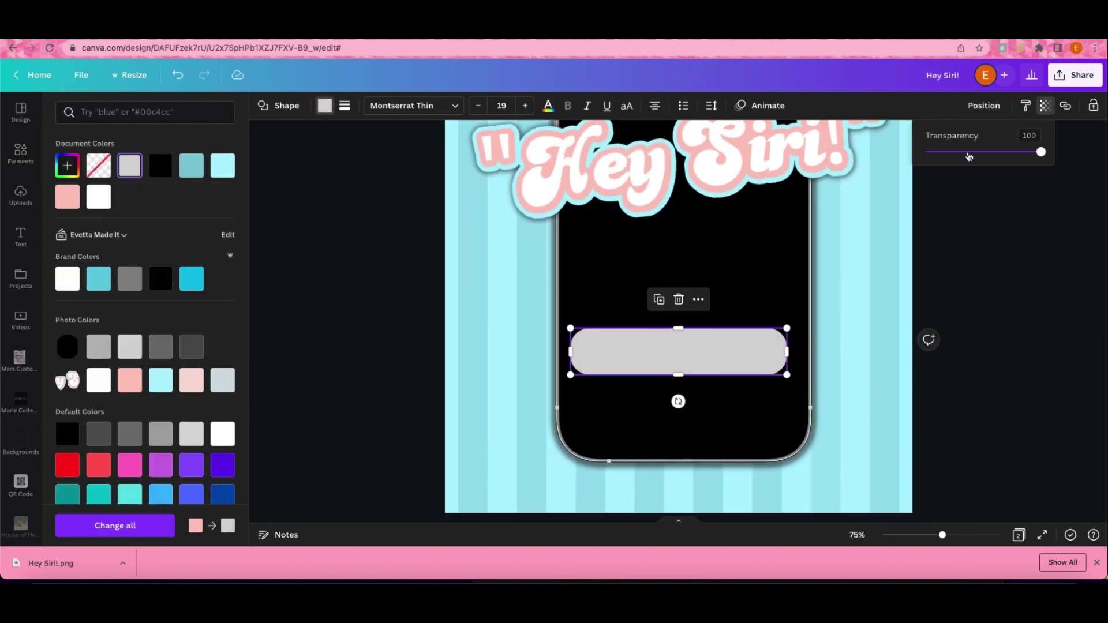
Move the bar up, duplicate it to form two stacked bars, and give both the same faint transparency.
{"action": "left_click_drag", "start_coordinate": [743, 349], "coordinate": [708, 308]}
{"action": "key", "text": "super+d"}
{"action": "left_click", "coordinate": [736, 349], "text": "shift"}
{"action": "left_click", "coordinate": [1065, 106]}
{"action": "left_click", "coordinate": [970, 153]}
Reduce the corner rounding of the upper message bar on the phone screen.
{"action": "left_click", "coordinate": [345, 105]}
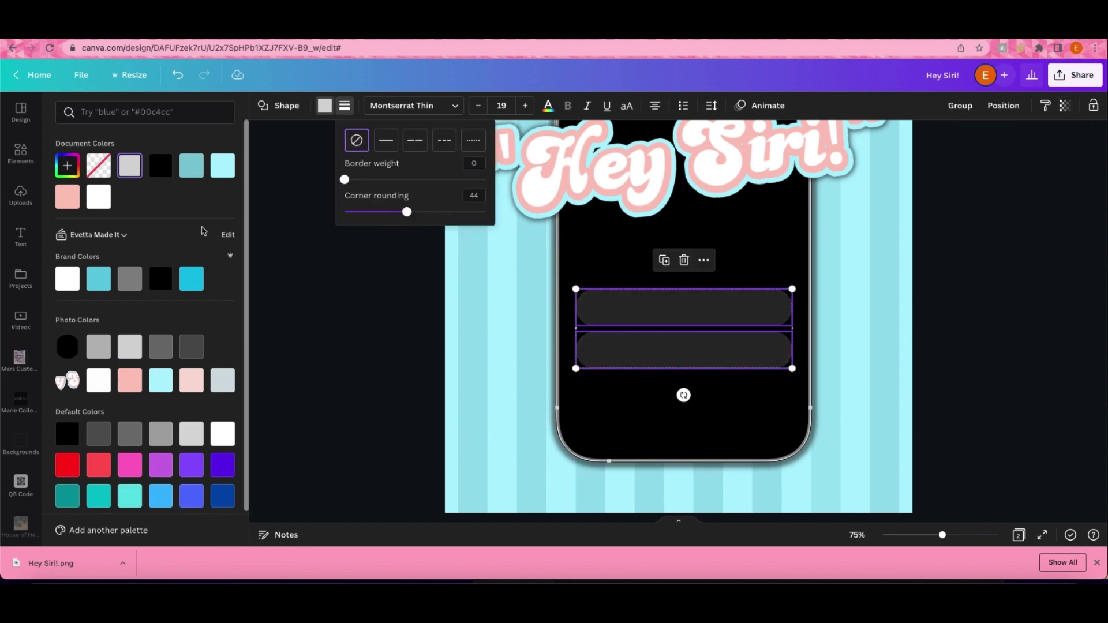
{"action": "left_click", "coordinate": [371, 282]}
{"action": "left_click", "coordinate": [692, 309]}
{"action": "left_click", "coordinate": [345, 106]}
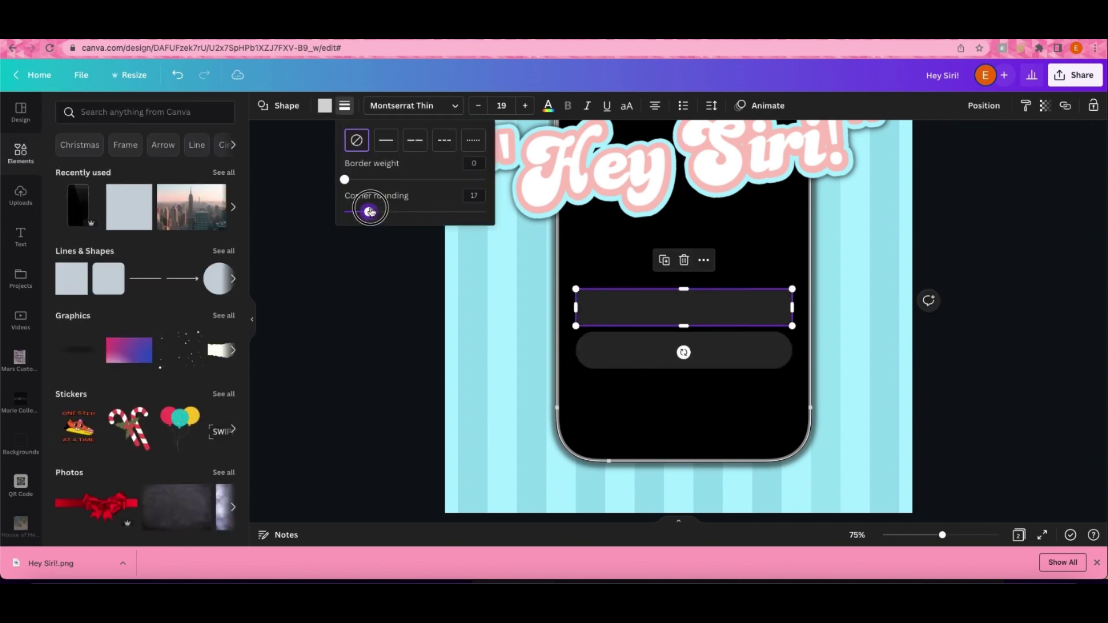
{"action": "left_click_drag", "start_coordinate": [370, 212], "coordinate": [385, 212]}
{"action": "left_click", "coordinate": [372, 330]}
Match the lower message bar's corner rounding to that of the upper bar.
{"action": "left_click", "coordinate": [627, 314]}
{"action": "left_click", "coordinate": [345, 105]}
{"action": "left_click", "coordinate": [640, 356]}
{"action": "left_click", "coordinate": [345, 105]}
{"action": "left_click", "coordinate": [475, 197]}
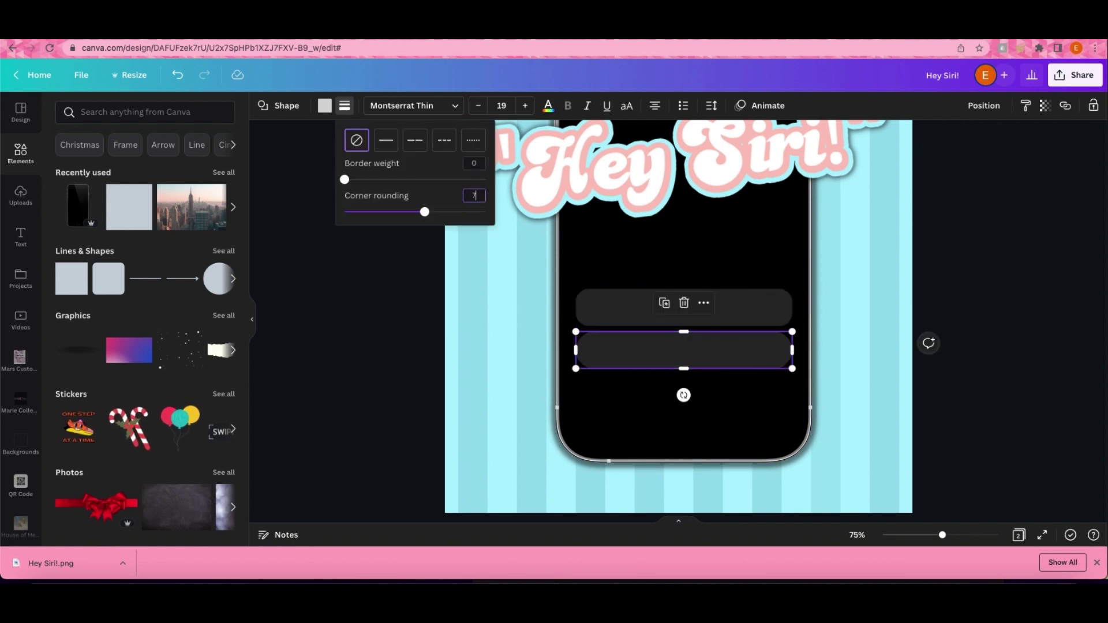
{"action": "left_click", "coordinate": [1006, 366]}
{"action": "key", "text": "t"}
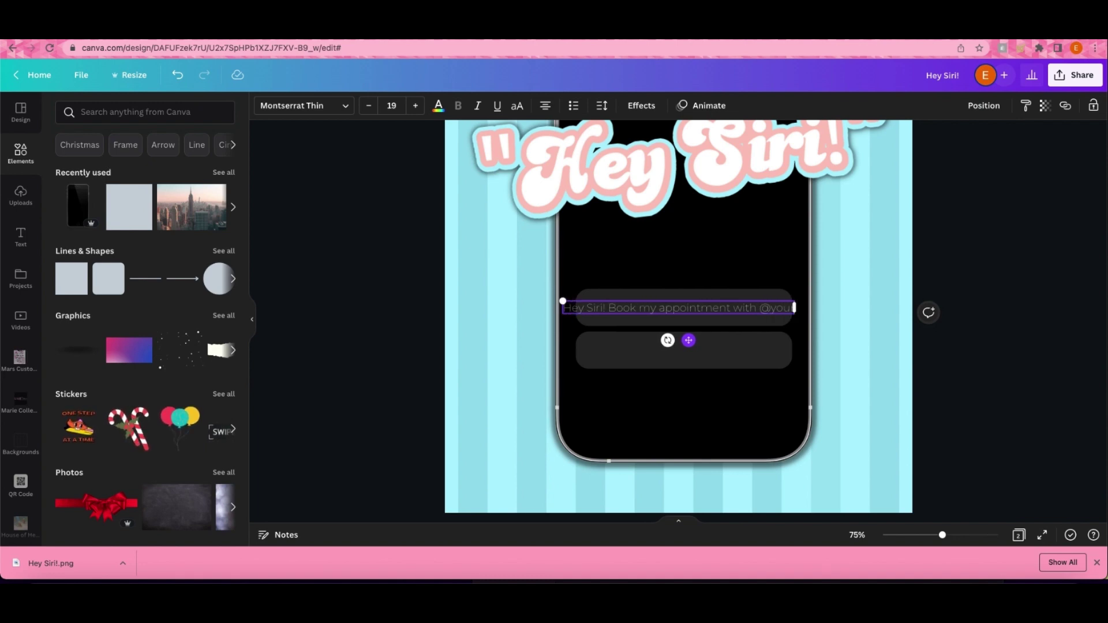
{"action": "left_click_drag", "start_coordinate": [502, 302], "coordinate": [621, 306]}
{"action": "left_click_drag", "start_coordinate": [750, 343], "coordinate": [712, 337]}
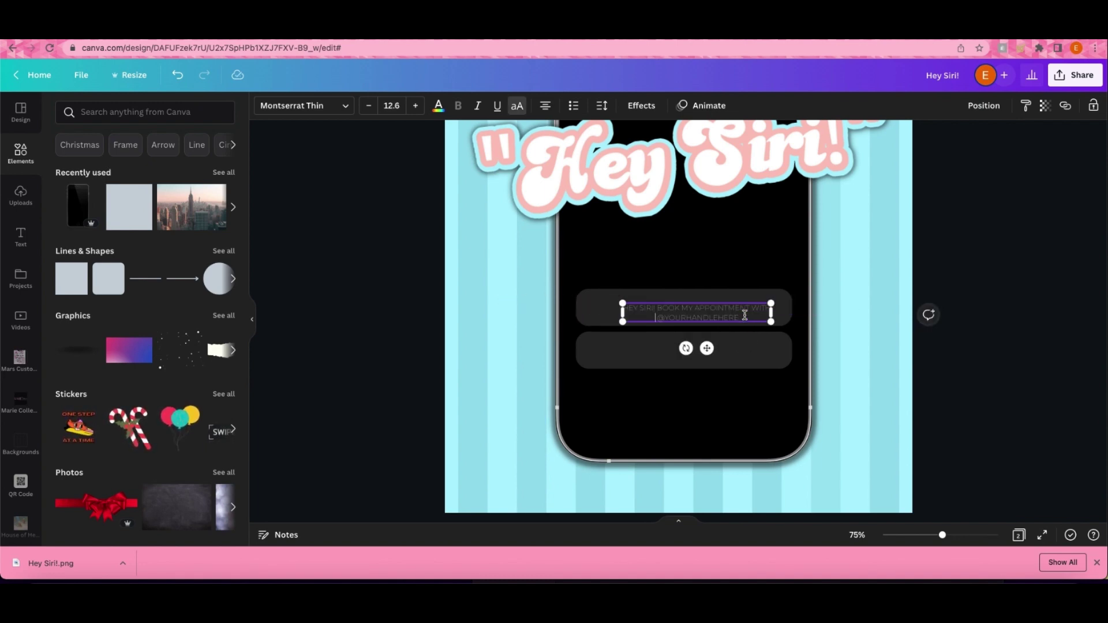
Adjust the upper message's line spacing and change its font to Alegreya Sans Regular.
{"action": "left_click", "coordinate": [602, 105]}
{"action": "left_click", "coordinate": [403, 326]}
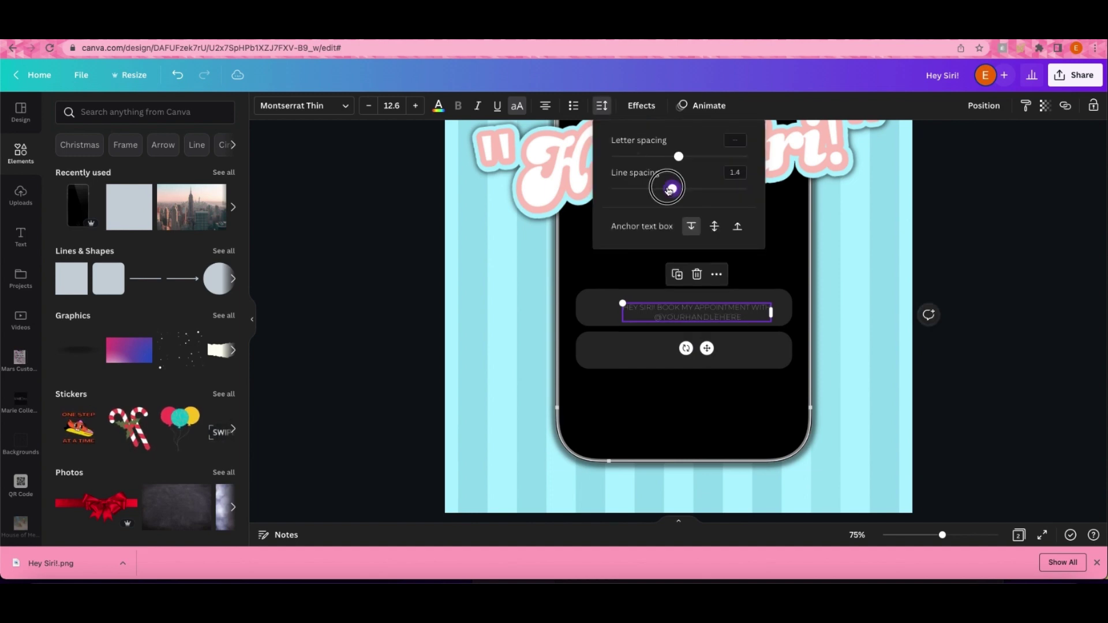
{"action": "left_click", "coordinate": [743, 319]}
{"action": "key", "text": "Escape"}
{"action": "left_click", "coordinate": [303, 105]}
{"action": "type", "text": "sans"}
{"action": "left_click", "coordinate": [175, 343]}
{"action": "left_click", "coordinate": [142, 311]}
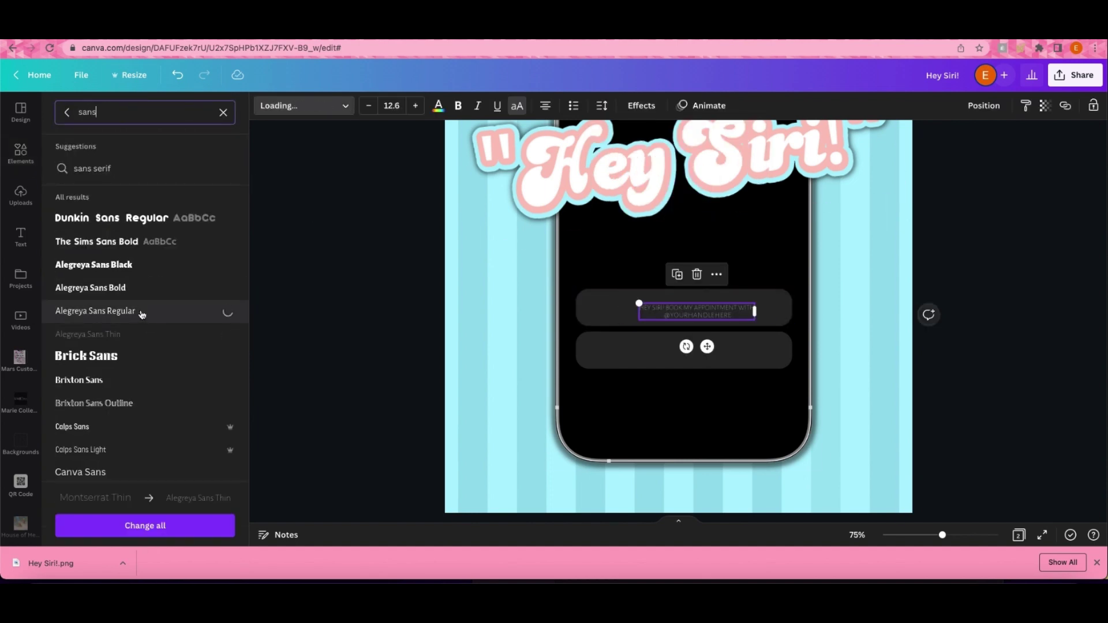
{"action": "scroll", "coordinate": [144, 319], "scroll_direction": "down", "scroll_amount": 2}
{"action": "left_click", "coordinate": [741, 316]}
{"action": "left_click_drag", "start_coordinate": [734, 316], "coordinate": [588, 296]}
{"action": "key", "text": "super+b"}
{"action": "left_click", "coordinate": [401, 340]}
{"action": "left_click_drag", "start_coordinate": [675, 310], "coordinate": [678, 359]}
{"action": "left_click", "coordinate": [545, 106]}
{"action": "left_click", "coordinate": [648, 267]}
{"action": "double_click", "coordinate": [679, 360]}
{"action": "type", "text": "SIRI > YOUR APPOINTMENT WITH @YOURHANDLE HERE HAS BEEN BOOKED!"}
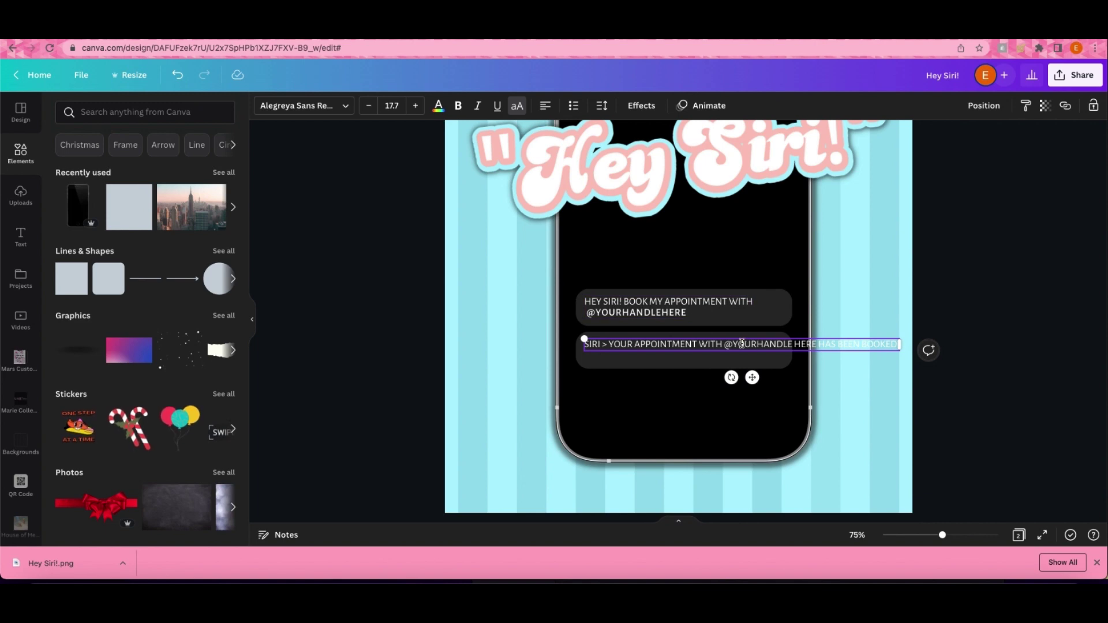
{"action": "left_click", "coordinate": [723, 344]}
{"action": "key", "text": "Return"}
{"action": "scroll", "coordinate": [725, 358], "scroll_direction": "up", "scroll_amount": 1}
{"action": "left_click_drag", "start_coordinate": [653, 358], "coordinate": [585, 359]}
{"action": "key", "text": "super+b"}
{"action": "left_click", "coordinate": [865, 365]}
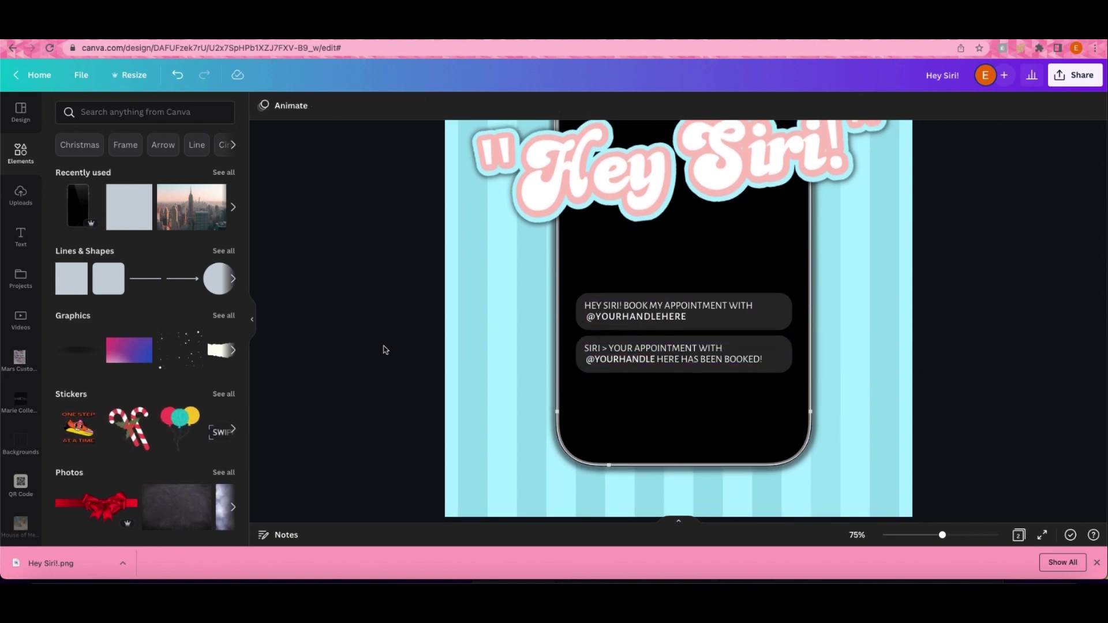
Upload the glowing Siri orb image file and insert it on the page.
{"action": "left_click", "coordinate": [21, 196]}
{"action": "scroll", "coordinate": [173, 312], "scroll_direction": "down", "scroll_amount": 10}
{"action": "scroll", "coordinate": [173, 312], "scroll_direction": "up", "scroll_amount": 10}
{"action": "left_click", "coordinate": [42, 580]}
{"action": "left_click_drag", "start_coordinate": [966, 372], "coordinate": [86, 295]}
{"action": "left_click", "coordinate": [315, 261]}
{"action": "left_click", "coordinate": [101, 262]}
Shrink the Siri orb and place it just below the lower message bar on the phone screen.
{"action": "left_click_drag", "start_coordinate": [717, 324], "coordinate": [721, 435]}
{"action": "scroll", "coordinate": [681, 435], "scroll_direction": "down", "scroll_amount": 1}
{"action": "left_click_drag", "start_coordinate": [512, 511], "coordinate": [685, 342]}
{"action": "left_click", "coordinate": [711, 357]}
{"action": "key", "text": "super+z"}
{"action": "left_click_drag", "start_coordinate": [775, 260], "coordinate": [682, 358]}
{"action": "left_click_drag", "start_coordinate": [765, 448], "coordinate": [741, 420]}
{"action": "left_click_drag", "start_coordinate": [671, 347], "coordinate": [685, 356]}
{"action": "left_click_drag", "start_coordinate": [756, 430], "coordinate": [752, 424]}
Center the Siri orb horizontally on the page and review the whole design at 50% zoom.
{"action": "left_click", "coordinate": [984, 106]}
{"action": "left_click", "coordinate": [938, 236]}
{"action": "left_click", "coordinate": [950, 365]}
{"action": "scroll", "coordinate": [920, 270], "scroll_direction": "up", "scroll_amount": 2}
{"action": "key", "text": "super+minus"}
{"action": "left_click", "coordinate": [670, 348]}
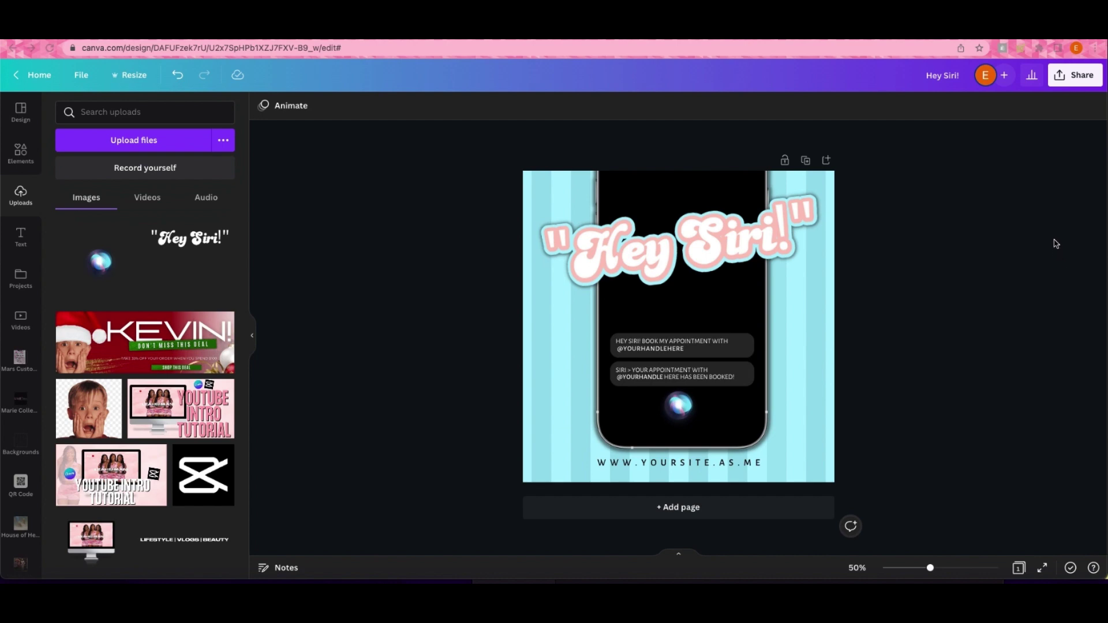
Download the finished design as a PNG at 1,080 × 1,080 px.
{"action": "left_click", "coordinate": [1062, 79]}
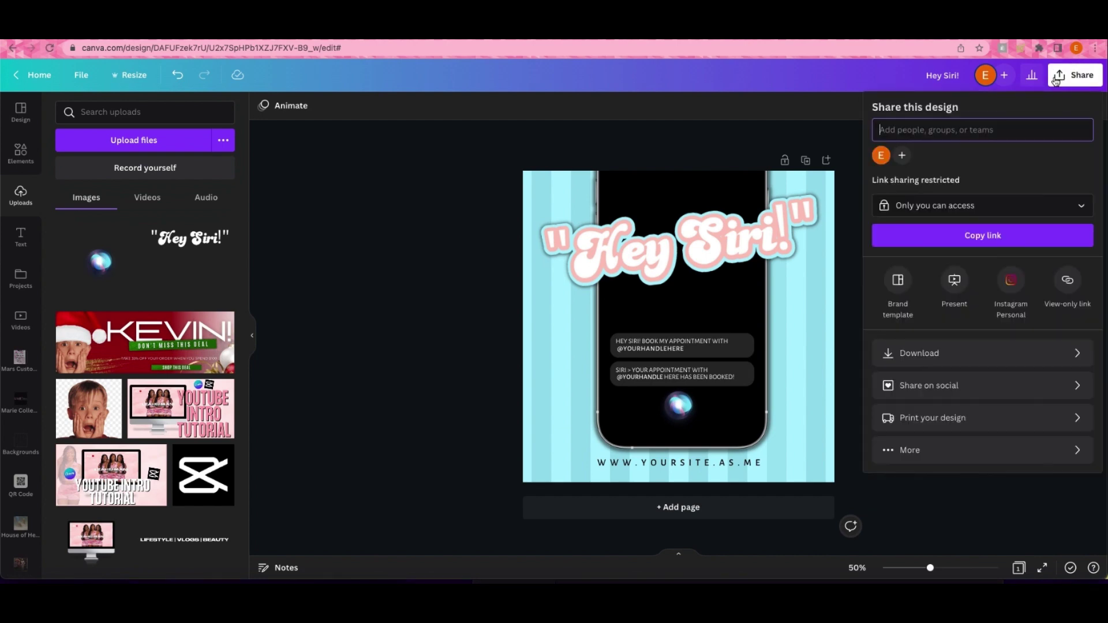
{"action": "left_click", "coordinate": [993, 365]}
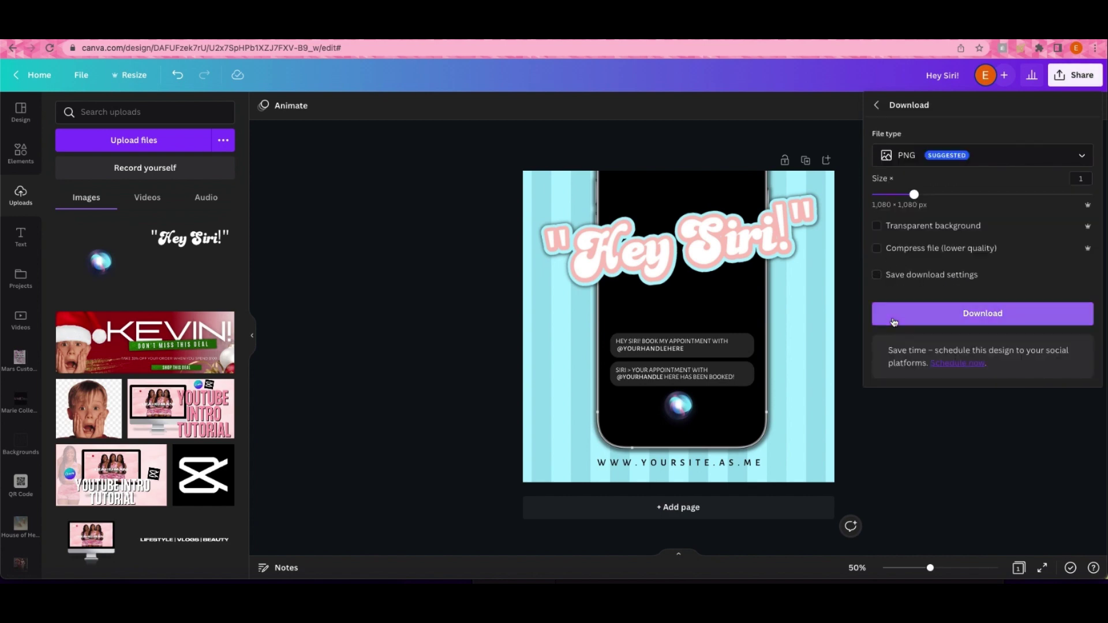
{"action": "left_click", "coordinate": [955, 315]}
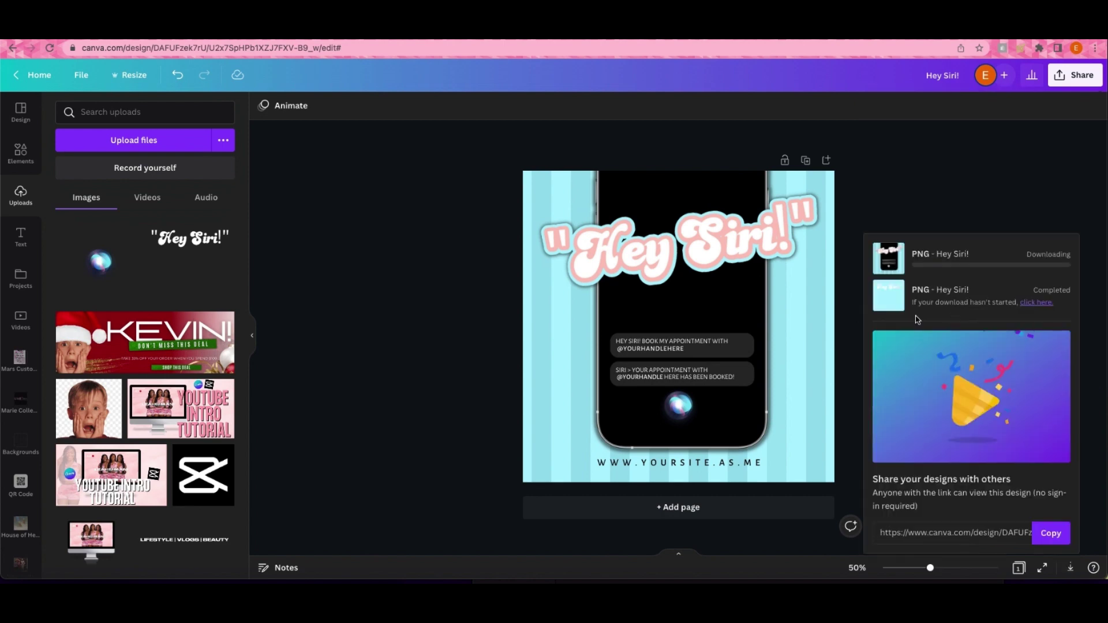
Upload the downloaded file Hey Siri! (1).png into the pinned Projects folder.
{"action": "scroll", "coordinate": [15, 372], "scroll_direction": "down", "scroll_amount": 10}
{"action": "scroll", "coordinate": [15, 372], "scroll_direction": "down", "scroll_amount": 3}
{"action": "scroll", "coordinate": [15, 371], "scroll_direction": "down", "scroll_amount": 8}
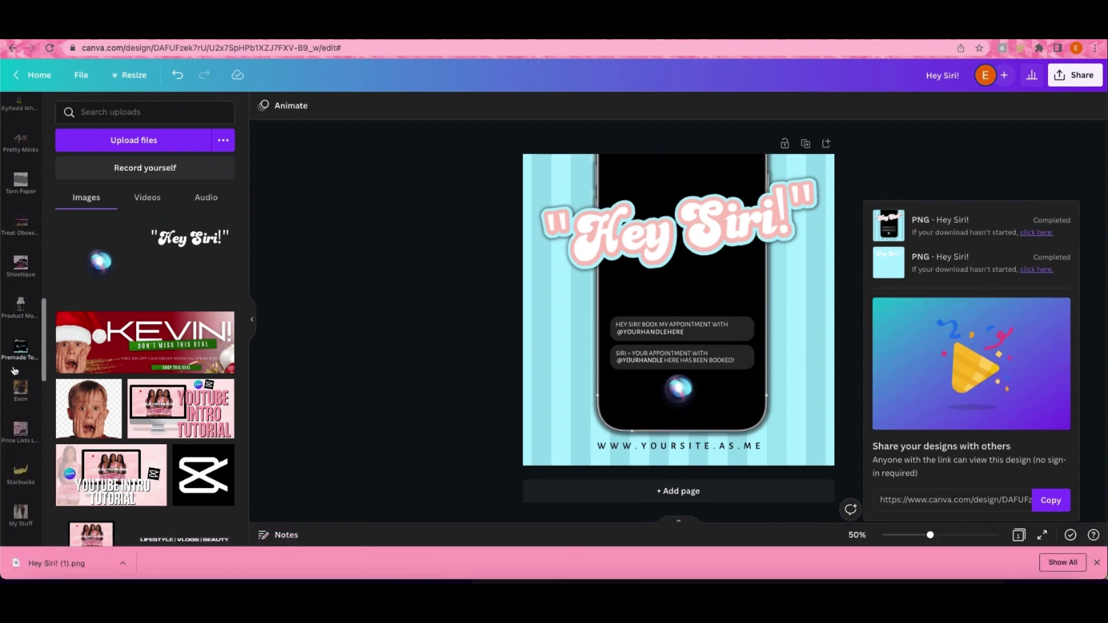
{"action": "scroll", "coordinate": [15, 371], "scroll_direction": "down", "scroll_amount": 5}
{"action": "left_click", "coordinate": [21, 397]}
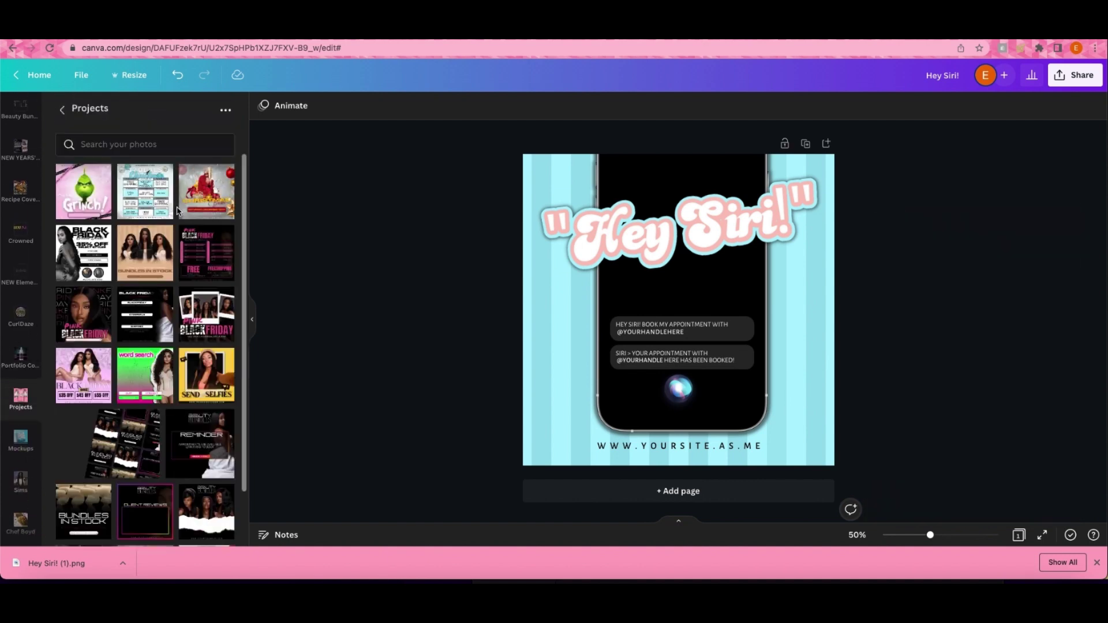
{"action": "left_click_drag", "start_coordinate": [79, 563], "coordinate": [156, 375]}
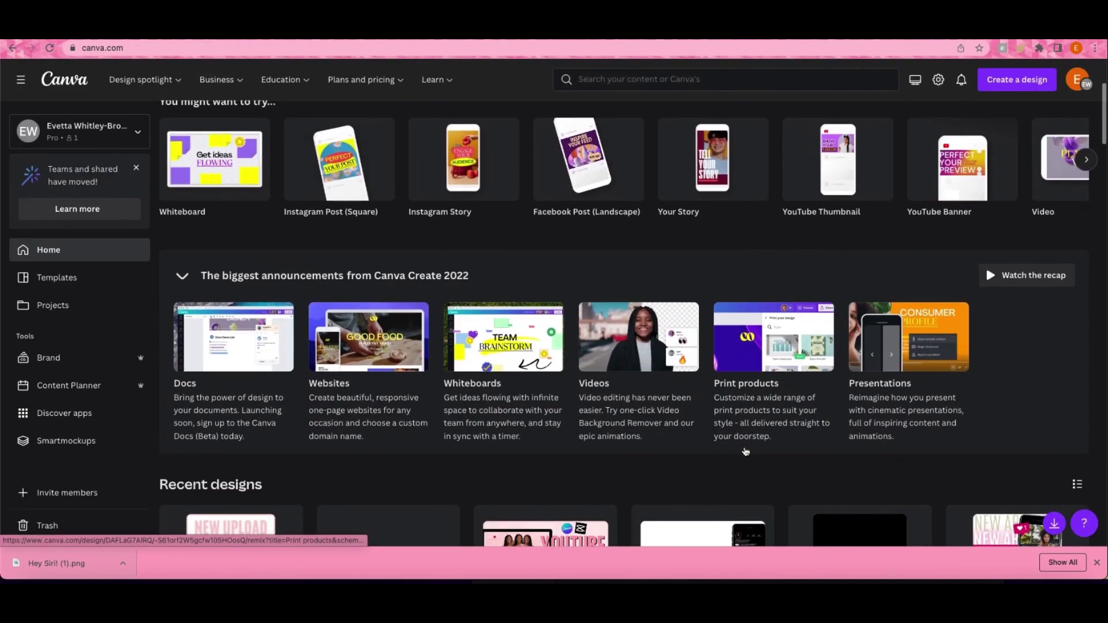
Open the Template Download Files design from the recent designs and go to its last page.
{"action": "scroll", "coordinate": [746, 452], "scroll_direction": "down", "scroll_amount": 8}
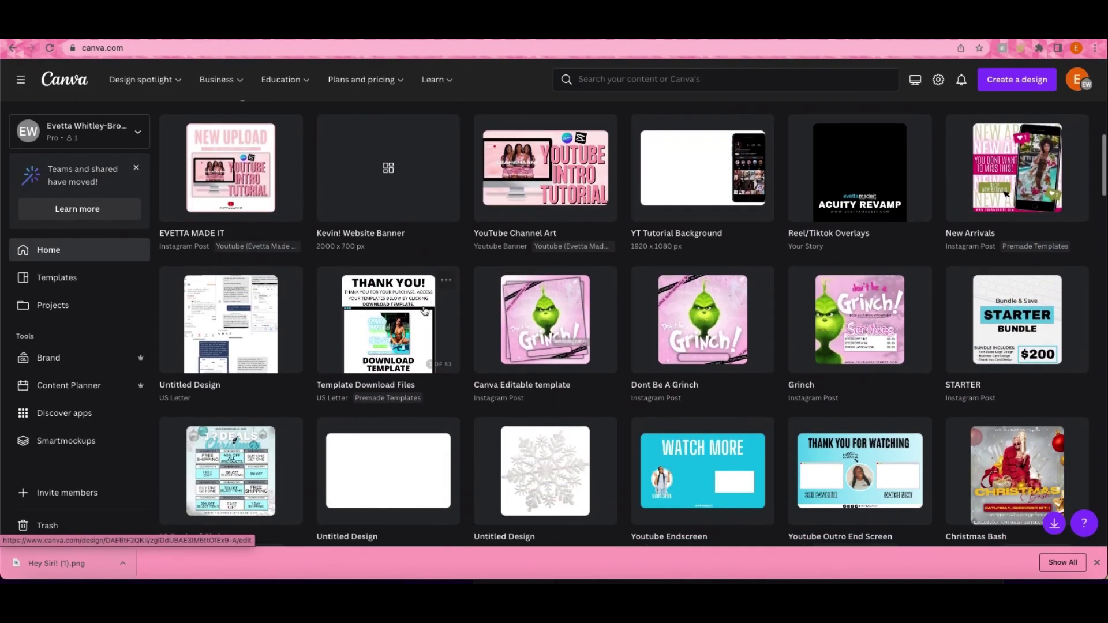
{"action": "left_click", "coordinate": [586, 300]}
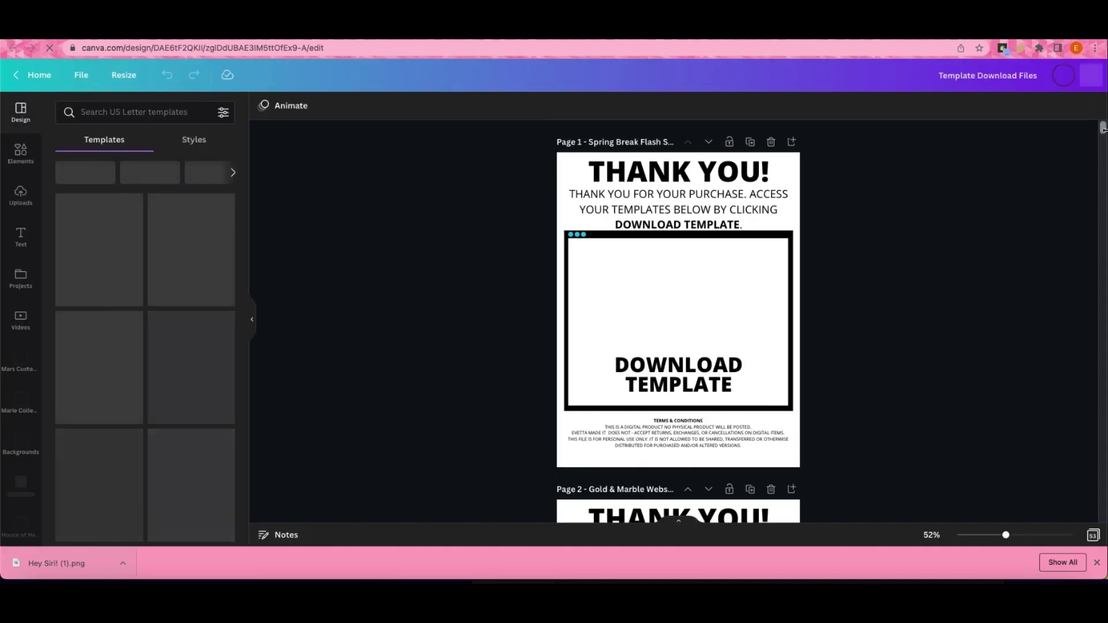
{"action": "left_click_drag", "start_coordinate": [1101, 132], "coordinate": [1100, 526]}
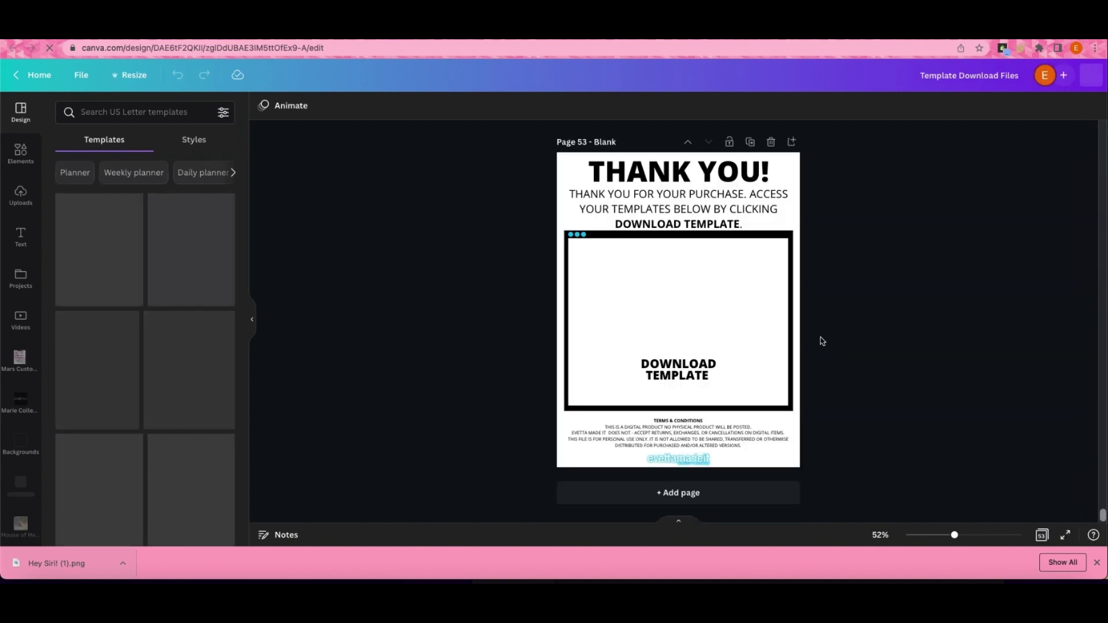
Duplicate the blank thank-you page 53 and rename the original page Hey Siri.
{"action": "scroll", "coordinate": [805, 314], "scroll_direction": "up", "scroll_amount": 2}
{"action": "scroll", "coordinate": [804, 314], "scroll_direction": "up", "scroll_amount": 5}
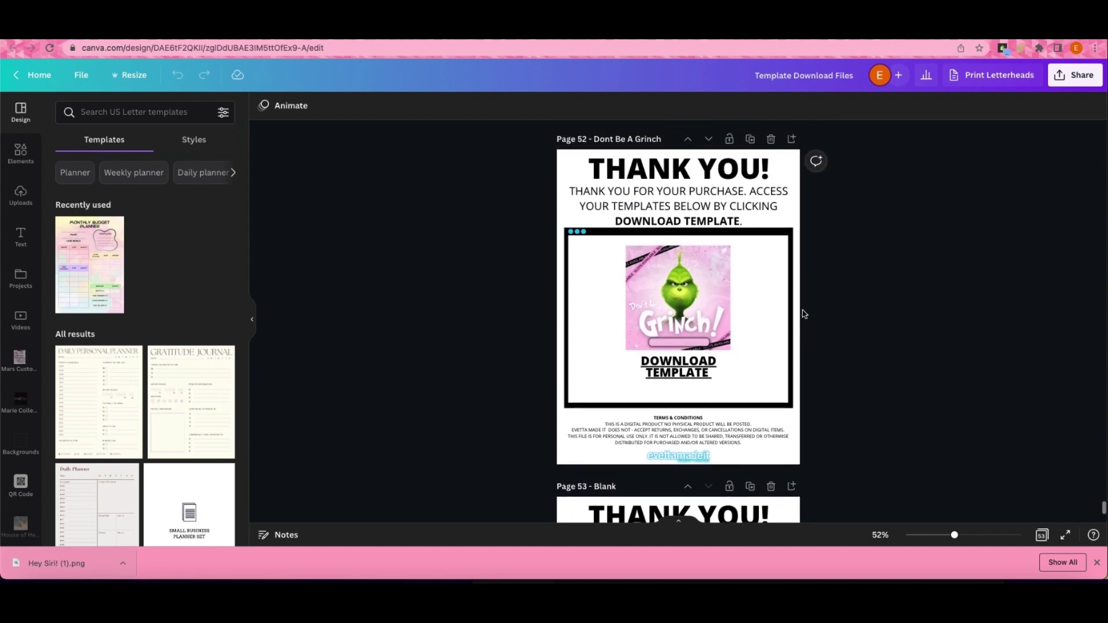
{"action": "scroll", "coordinate": [889, 364], "scroll_direction": "down", "scroll_amount": 5}
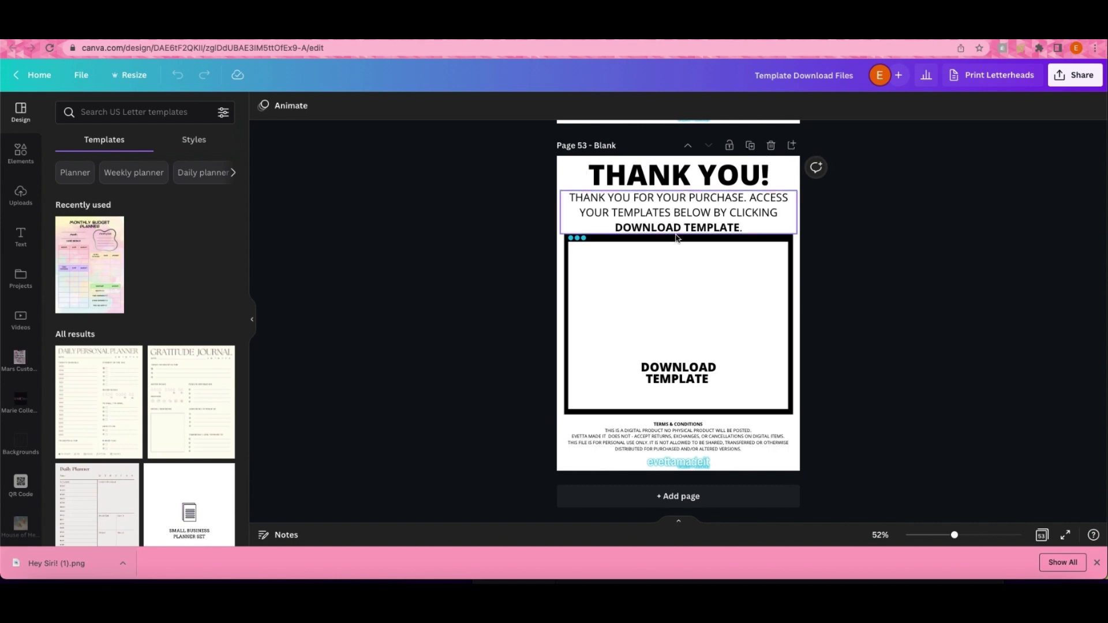
{"action": "left_click", "coordinate": [749, 145]}
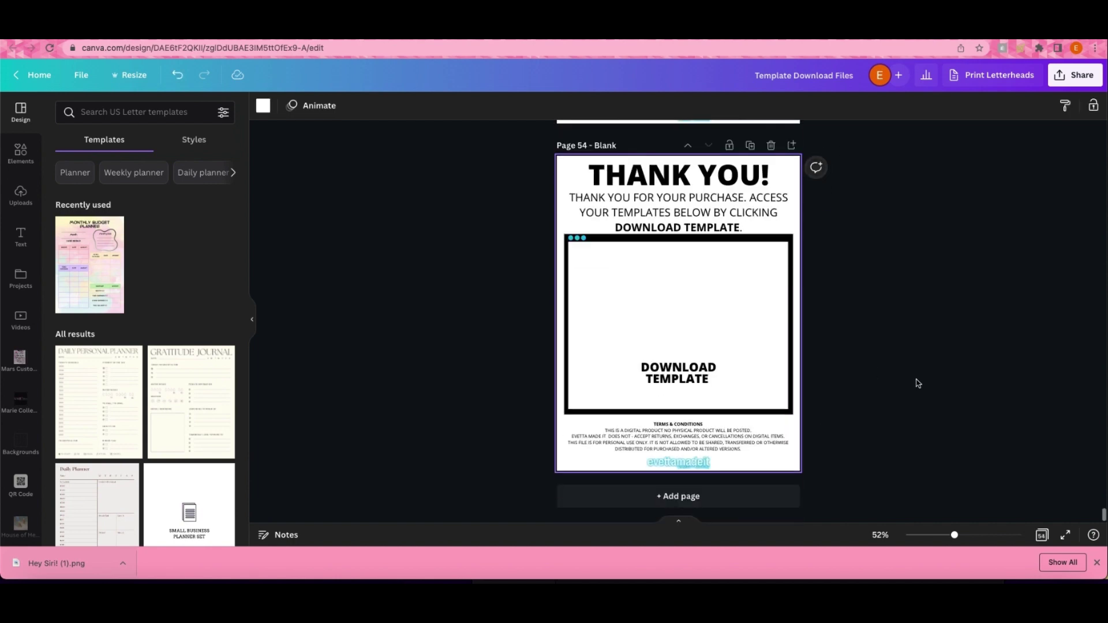
{"action": "scroll", "coordinate": [774, 284], "scroll_direction": "up", "scroll_amount": 5}
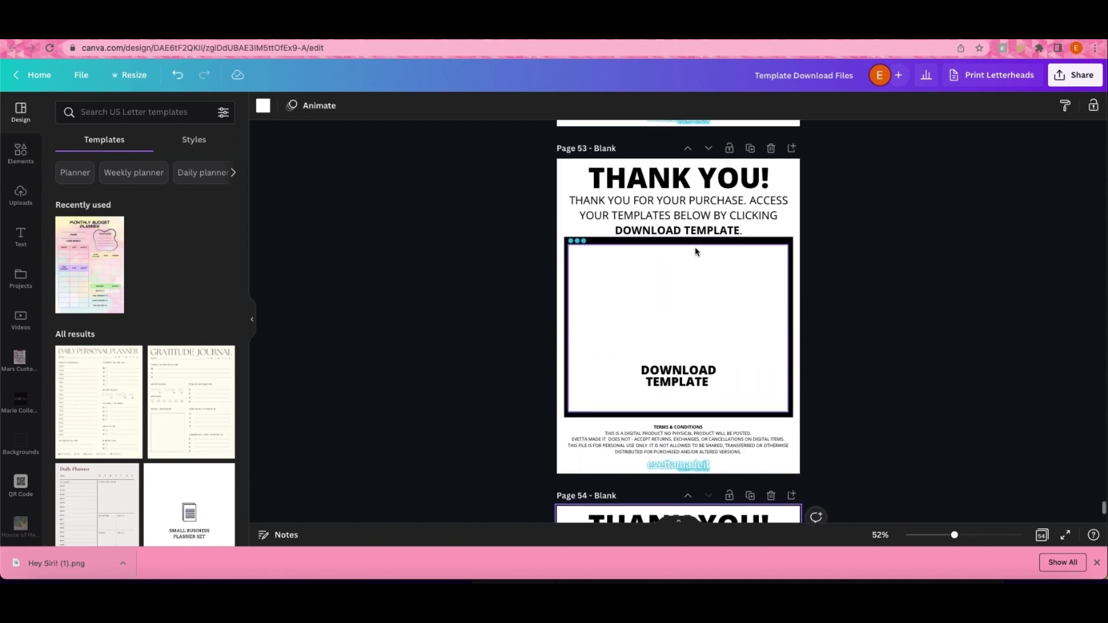
{"action": "left_click", "coordinate": [594, 148]}
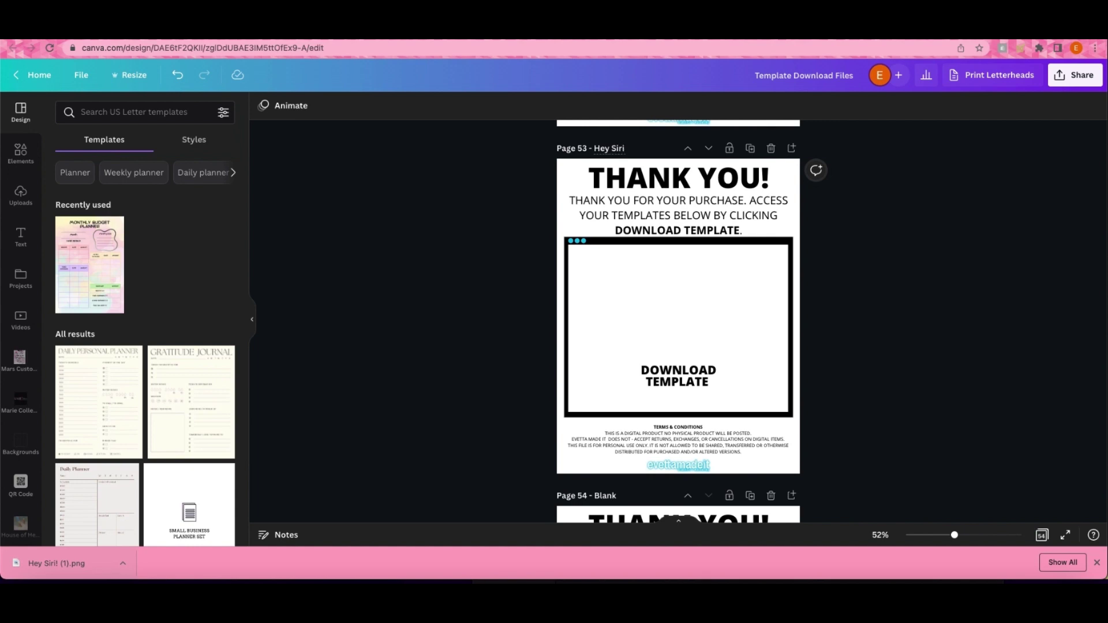
Insert the Hey Siri graphic from the pinned Projects folder on page 53, sized and centered above the DOWNLOAD TEMPLATE text.
{"action": "left_click", "coordinate": [711, 291]}
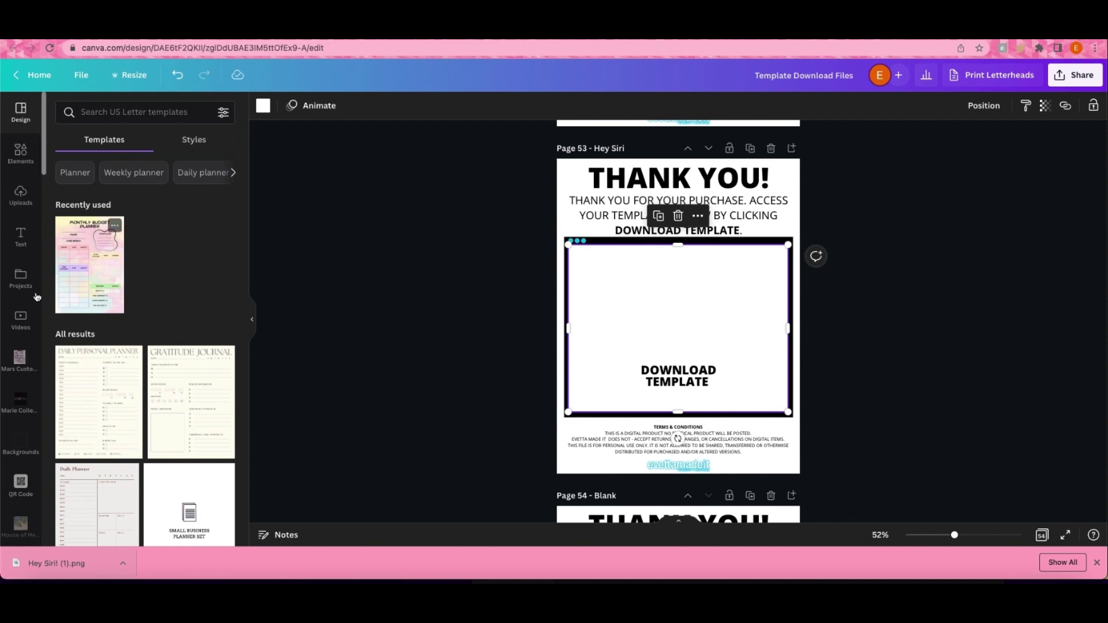
{"action": "scroll", "coordinate": [34, 294], "scroll_direction": "down", "scroll_amount": 6}
{"action": "scroll", "coordinate": [39, 298], "scroll_direction": "down", "scroll_amount": 5}
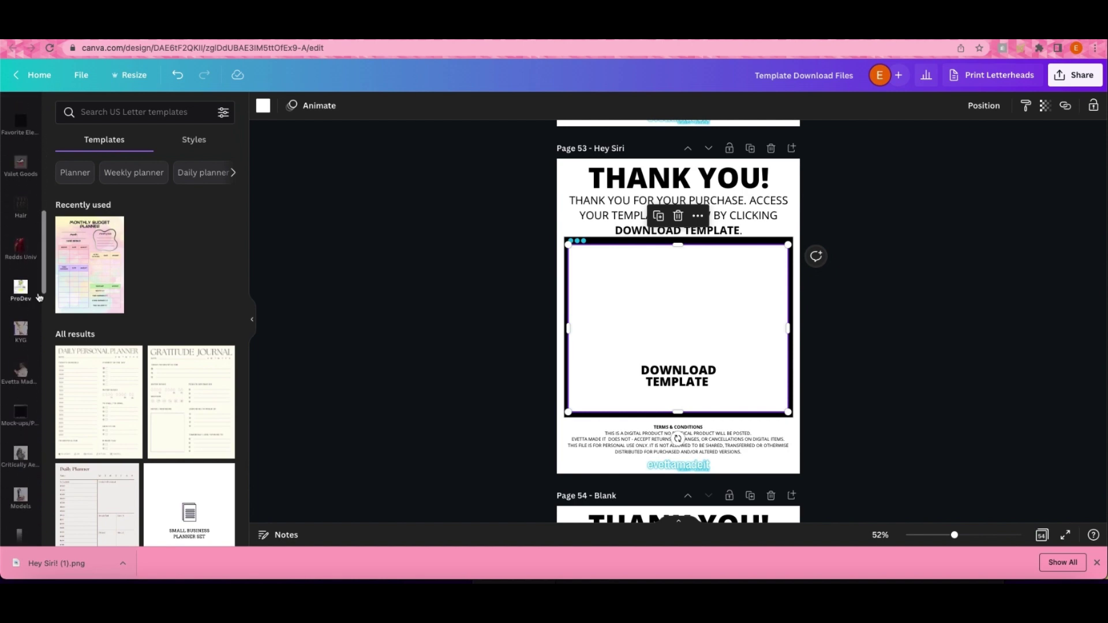
{"action": "scroll", "coordinate": [39, 298], "scroll_direction": "up", "scroll_amount": 8}
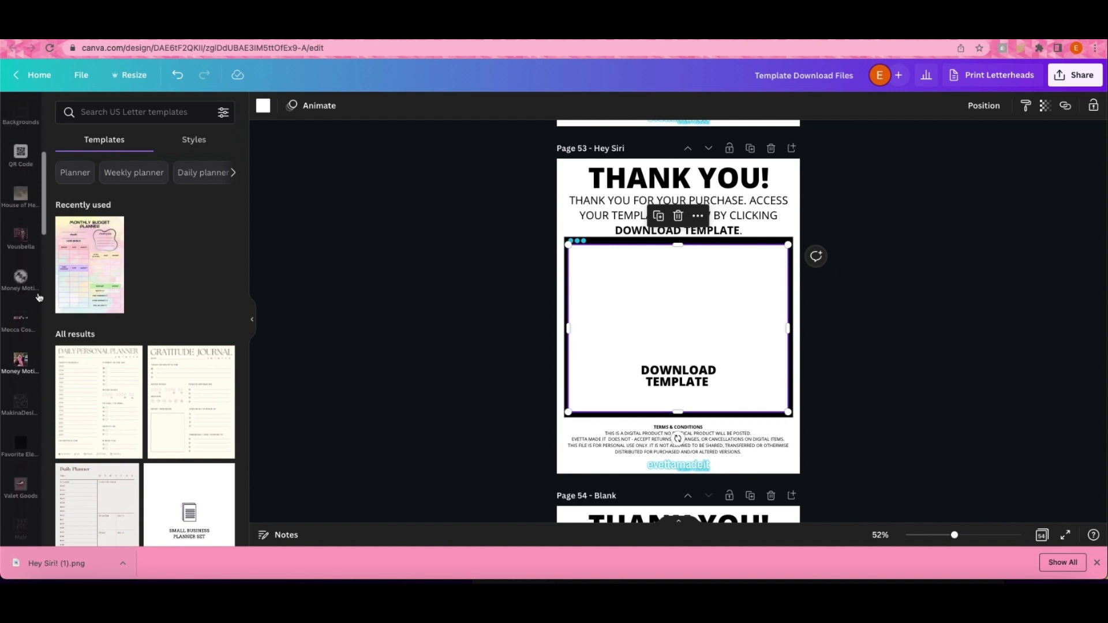
{"action": "scroll", "coordinate": [39, 297], "scroll_direction": "up", "scroll_amount": 2}
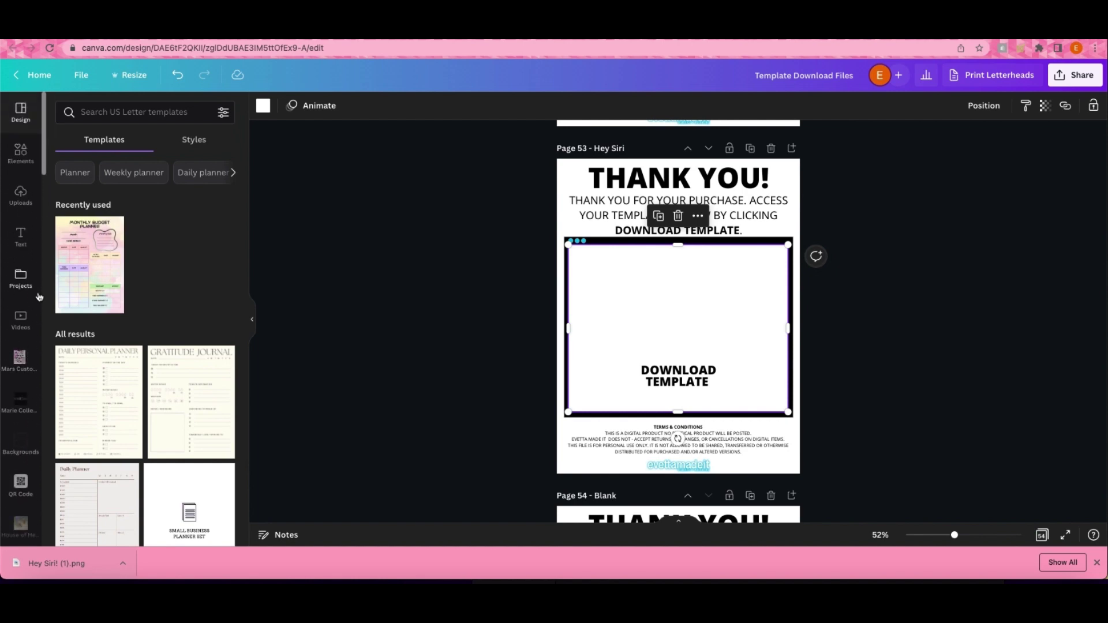
{"action": "scroll", "coordinate": [39, 297], "scroll_direction": "down", "scroll_amount": 10}
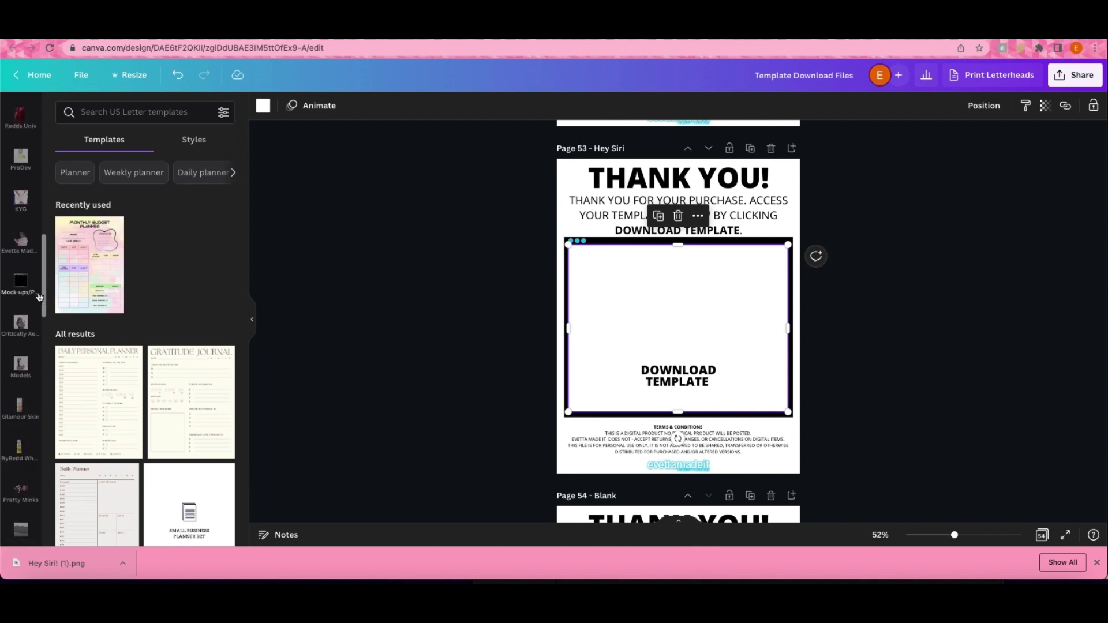
{"action": "scroll", "coordinate": [39, 297], "scroll_direction": "down", "scroll_amount": 10}
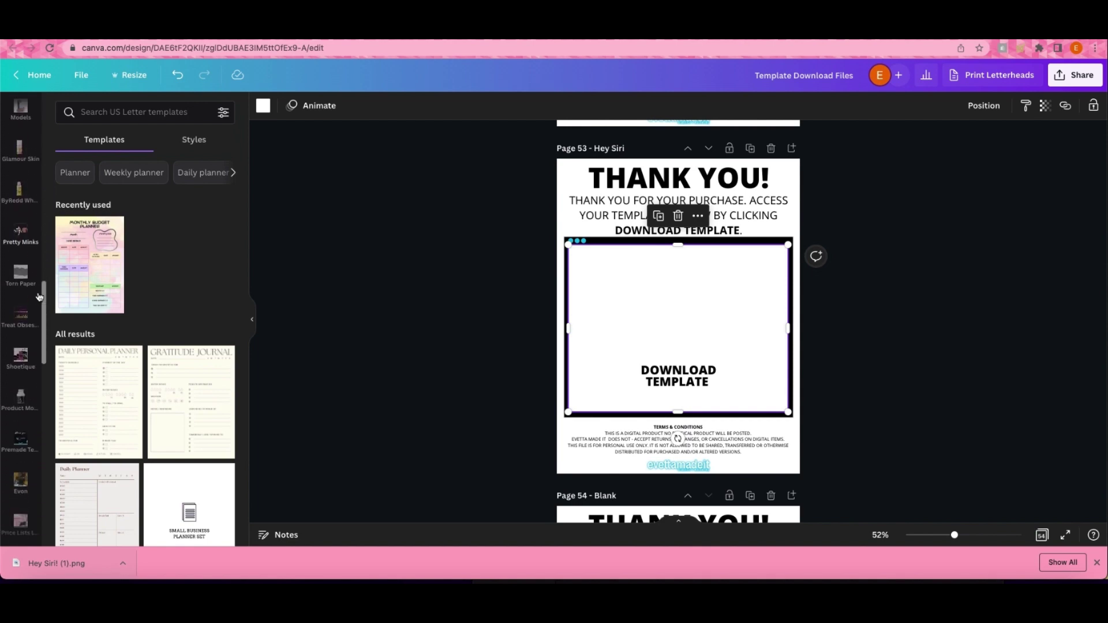
{"action": "scroll", "coordinate": [39, 297], "scroll_direction": "down", "scroll_amount": 10}
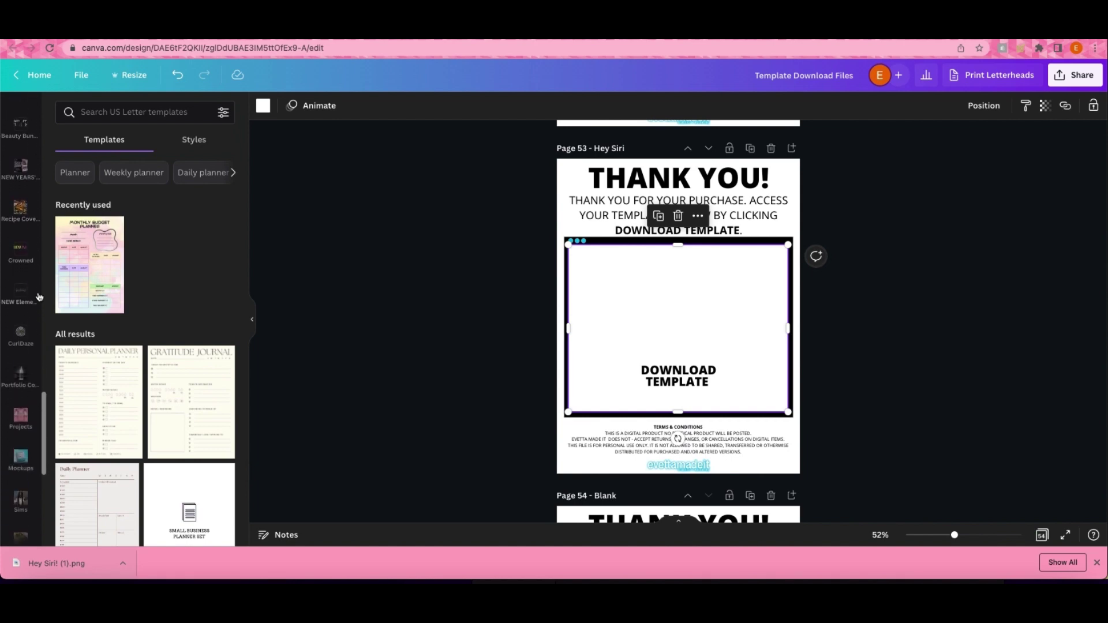
{"action": "left_click", "coordinate": [21, 409]}
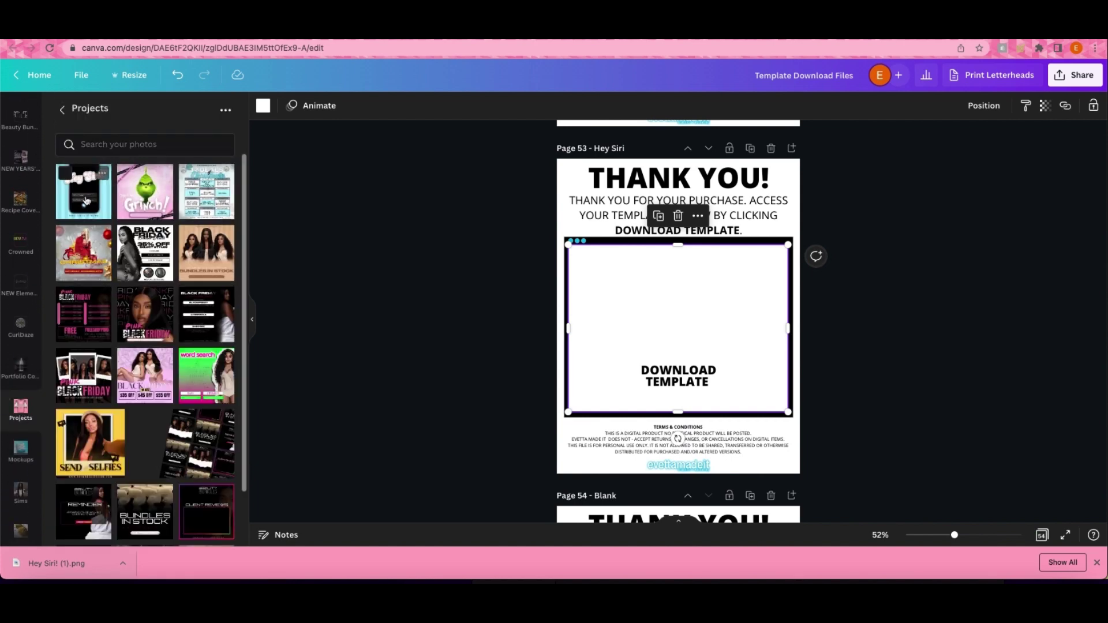
{"action": "left_click", "coordinate": [73, 199]}
{"action": "left_click_drag", "start_coordinate": [758, 236], "coordinate": [700, 313]}
{"action": "left_click_drag", "start_coordinate": [658, 342], "coordinate": [685, 298]}
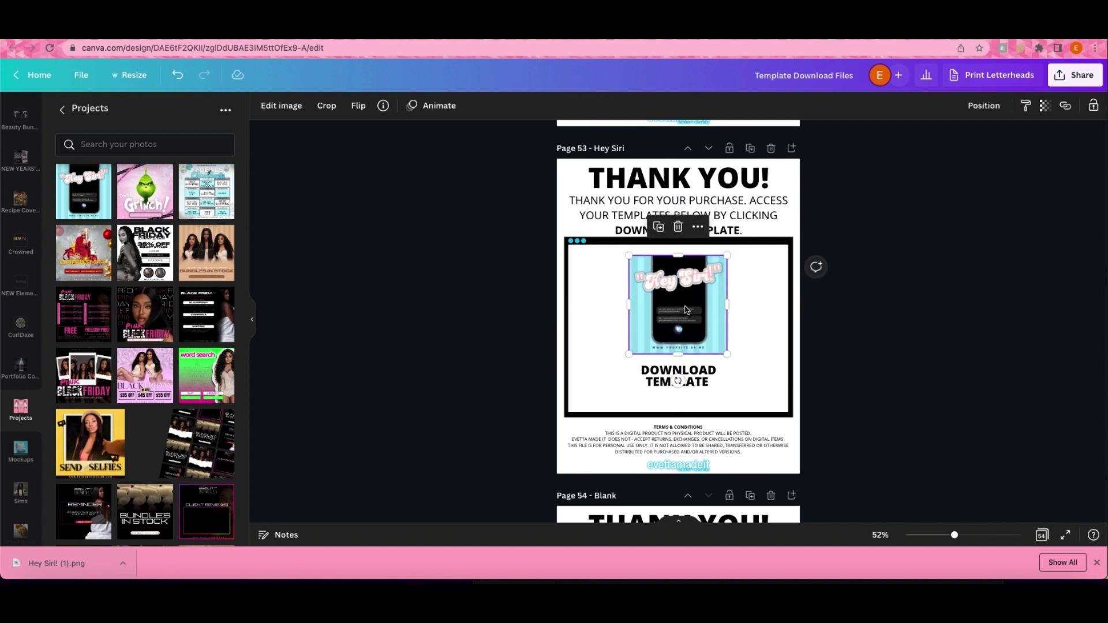
Copy the template link of the Hey Siri! design for linking it to the graphic on page 53.
{"action": "left_click", "coordinate": [1066, 106]}
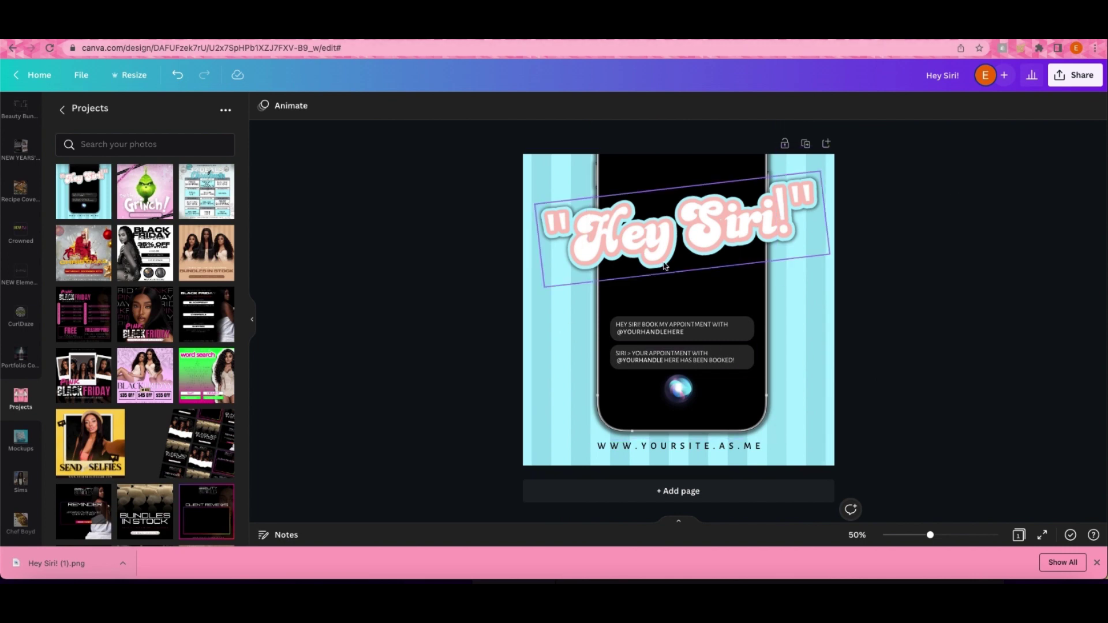
{"action": "left_click", "coordinate": [1071, 81]}
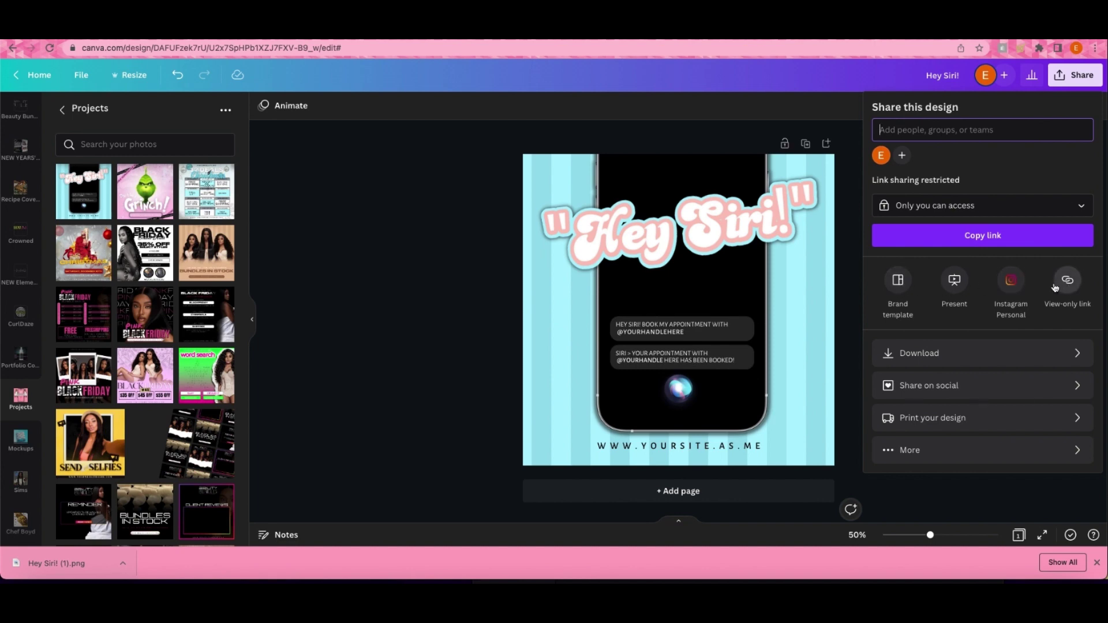
{"action": "left_click", "coordinate": [915, 453]}
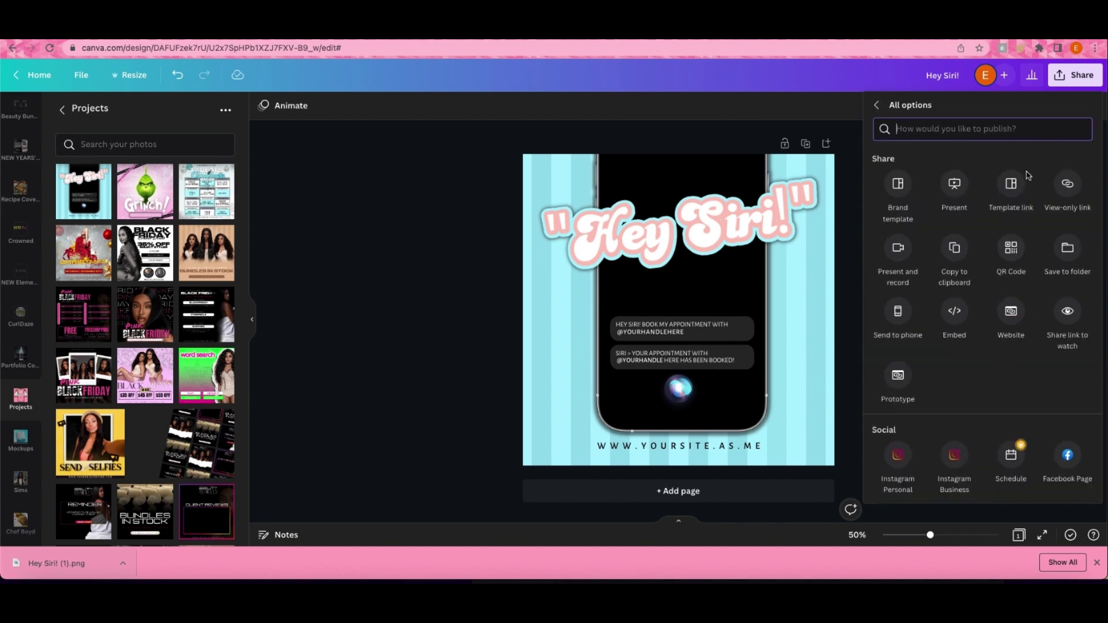
{"action": "left_click", "coordinate": [1012, 184]}
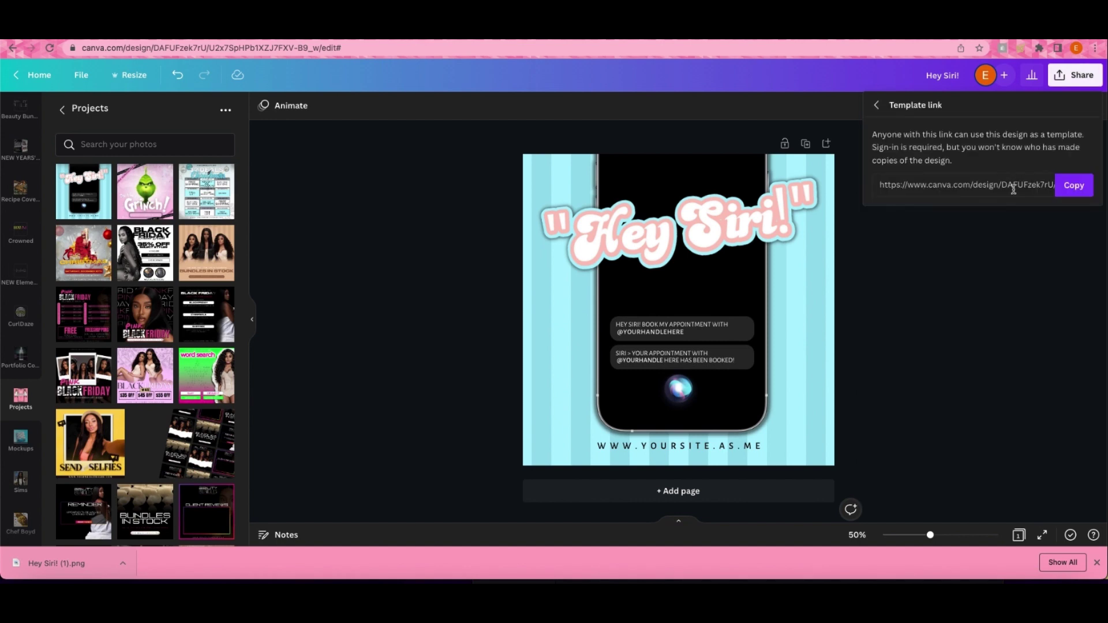
{"action": "left_click", "coordinate": [1074, 190]}
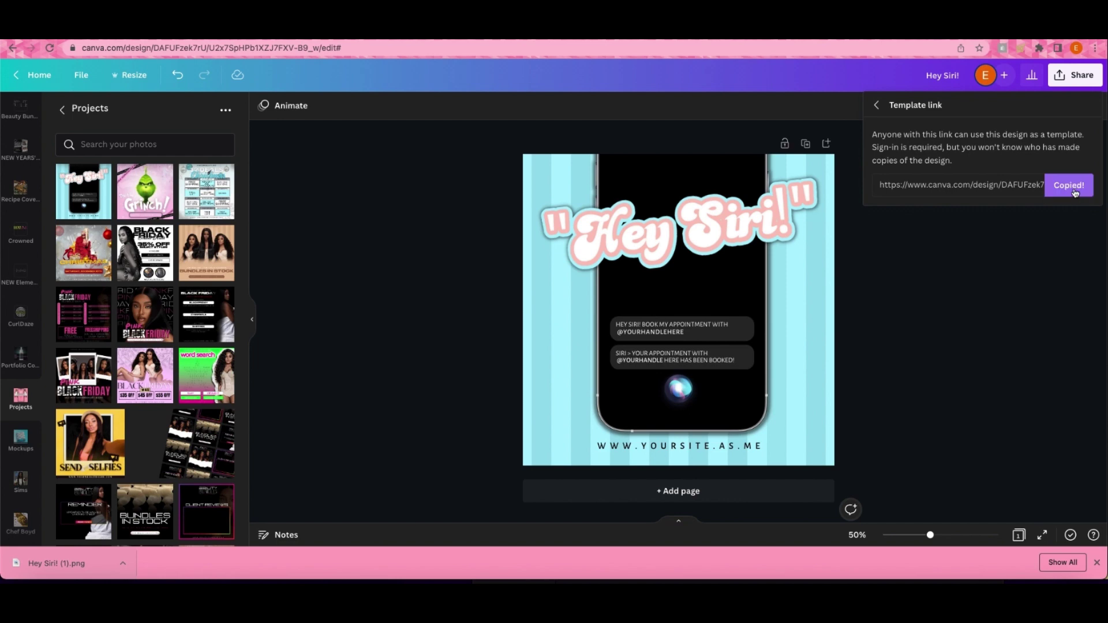
Link the Hey Siri graphic on page 53 of Template Download Files to the copied template link.
{"action": "left_click", "coordinate": [275, 37]}
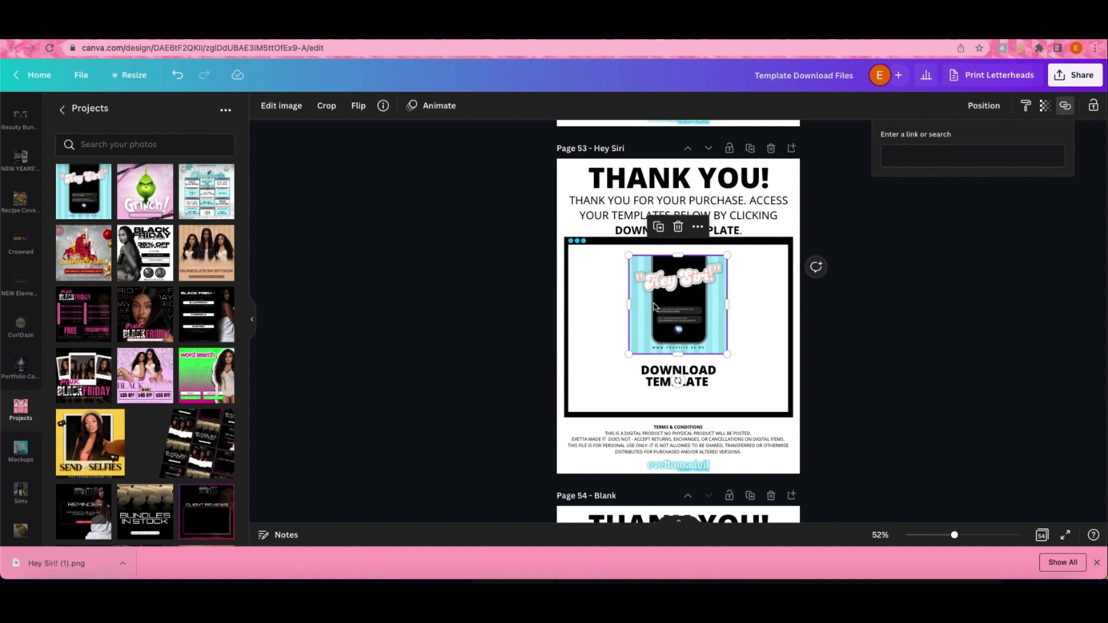
{"action": "left_click", "coordinate": [1008, 153]}
{"action": "key", "text": "super+v"}
{"action": "key", "text": "Return"}
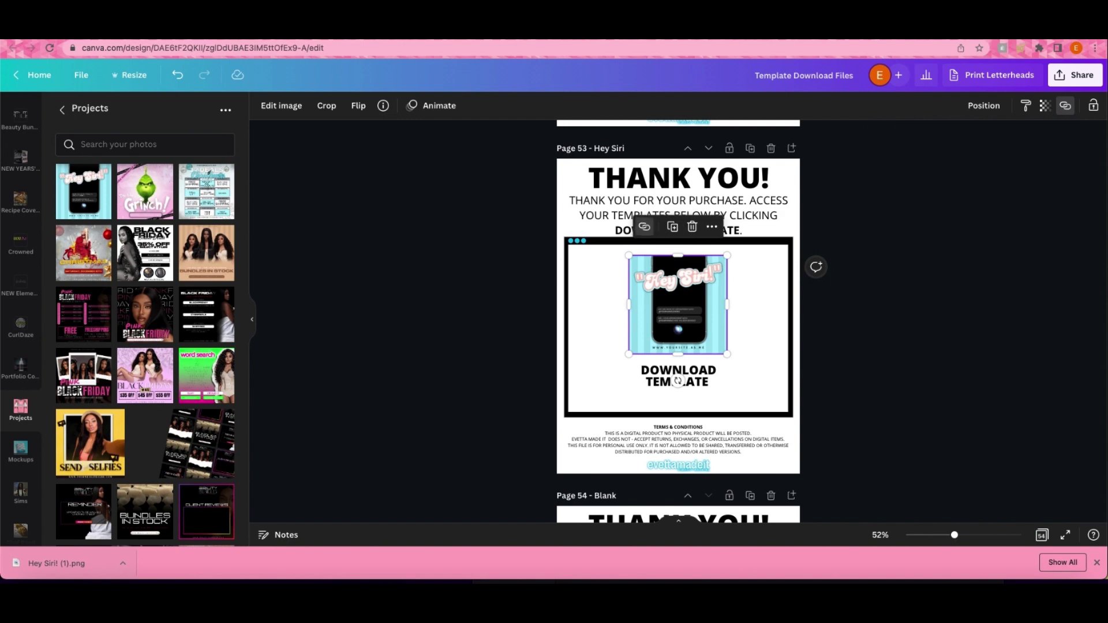
Add the same template link to the DOWNLOAD TEMPLATE text below the Hey Siri graphic.
{"action": "left_click", "coordinate": [693, 376]}
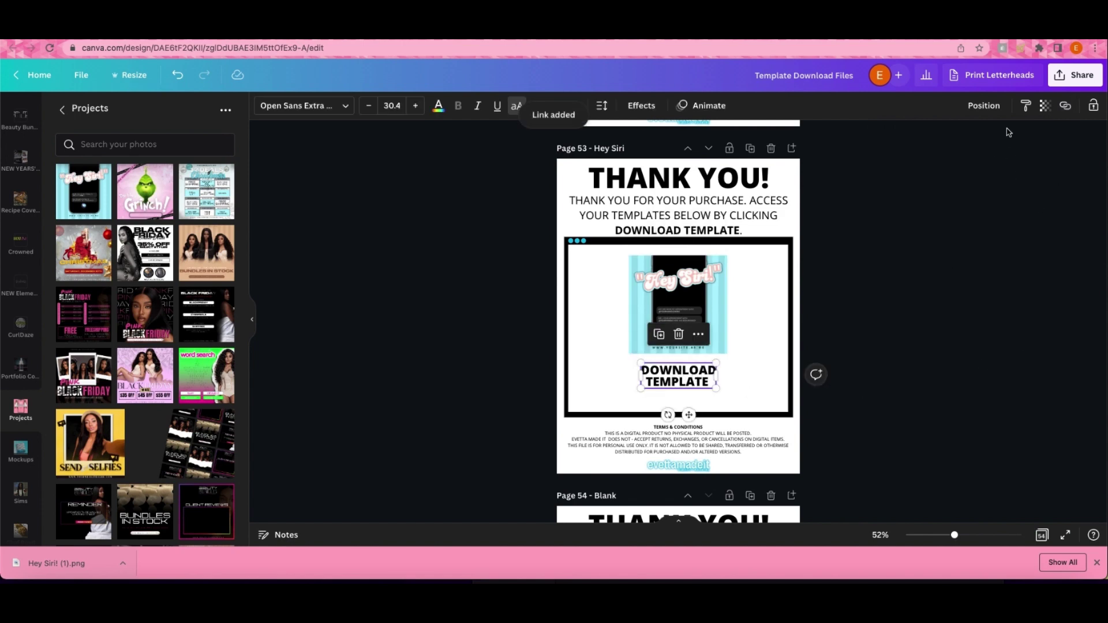
{"action": "left_click", "coordinate": [1065, 107]}
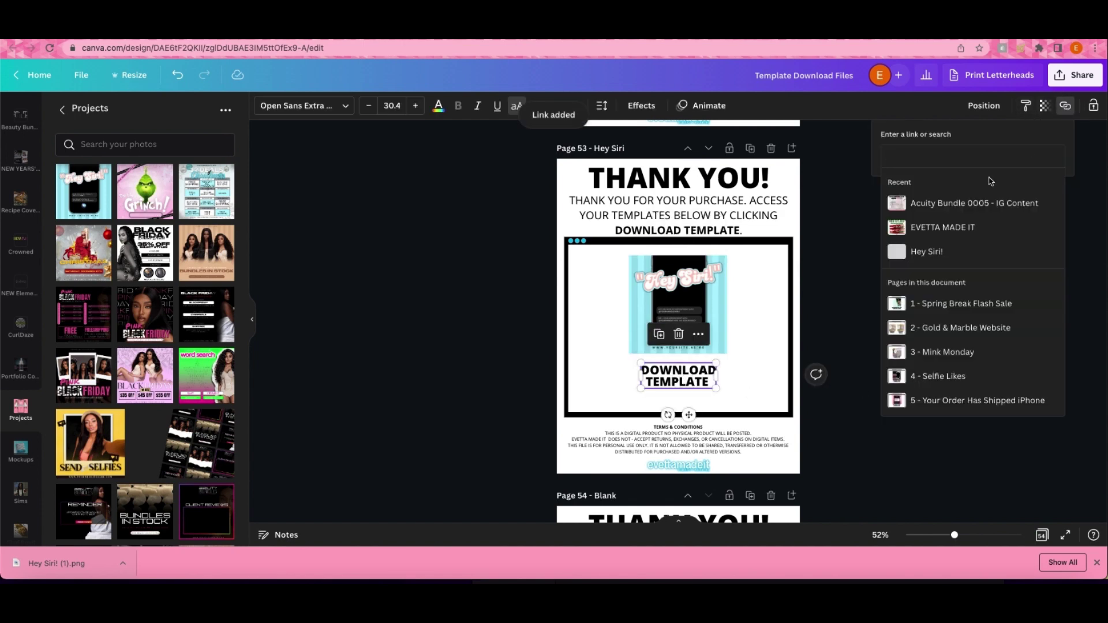
{"action": "key", "text": "super+v"}
{"action": "key", "text": "Return"}
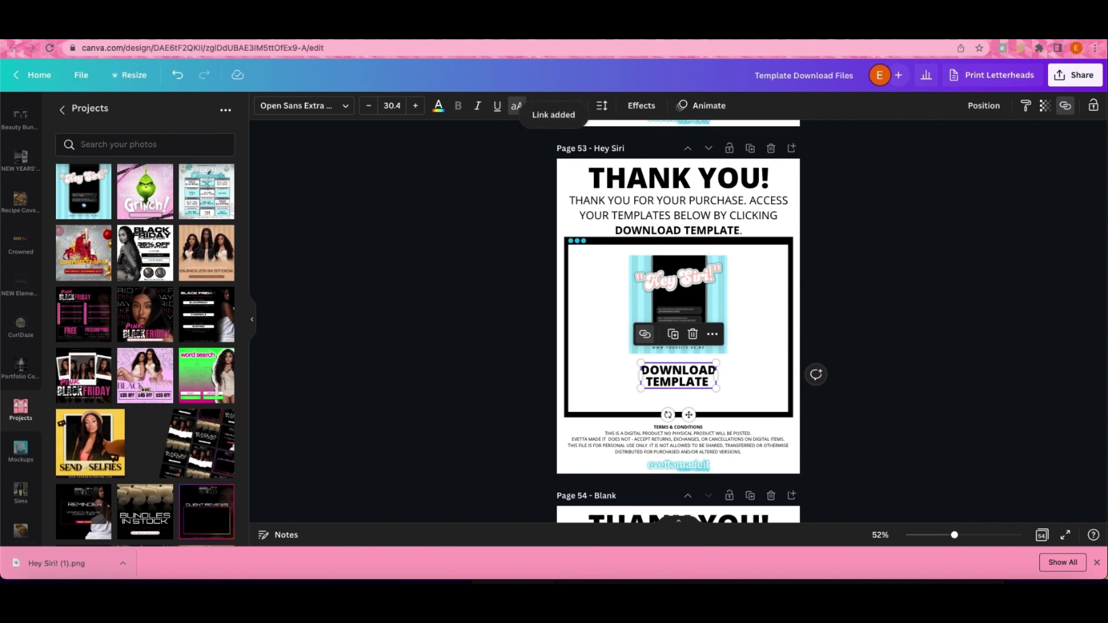
{"action": "left_click", "coordinate": [931, 245]}
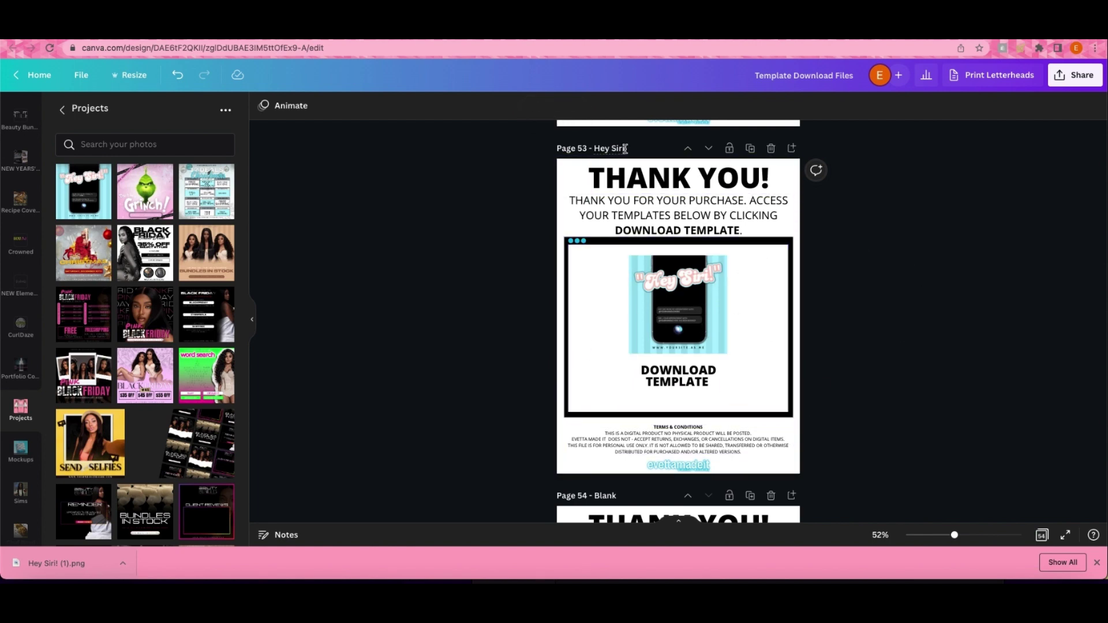
Download only the current page, page 53, as a PDF Standard file.
{"action": "left_click_drag", "start_coordinate": [594, 148], "coordinate": [632, 151]}
{"action": "left_click", "coordinate": [1091, 84]}
{"action": "left_click", "coordinate": [955, 352]}
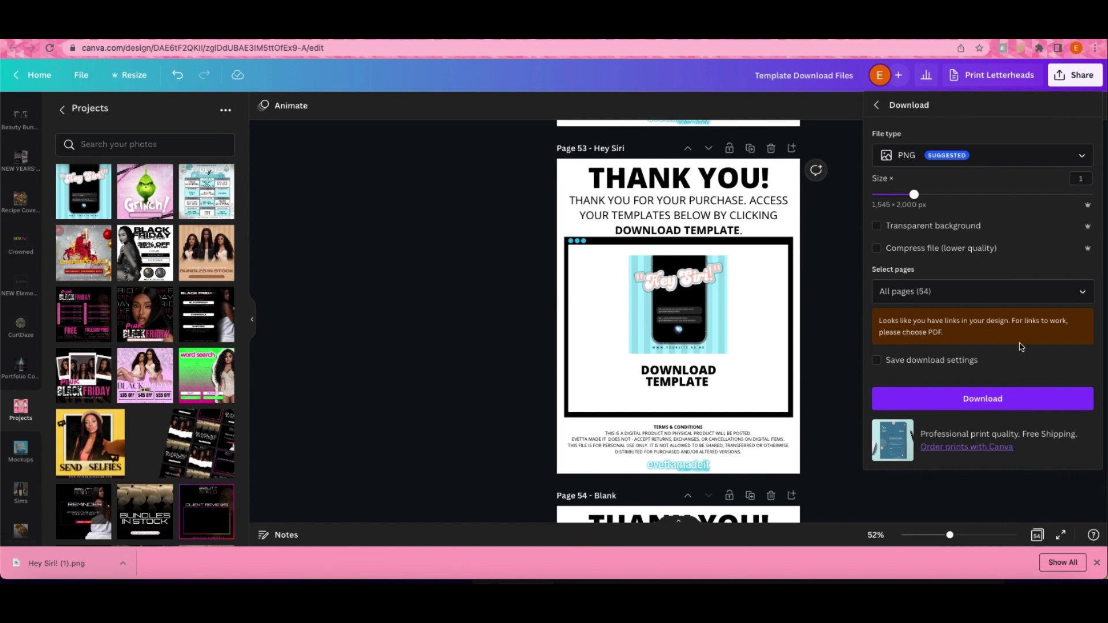
{"action": "left_click", "coordinate": [1081, 158]}
{"action": "left_click", "coordinate": [977, 254]}
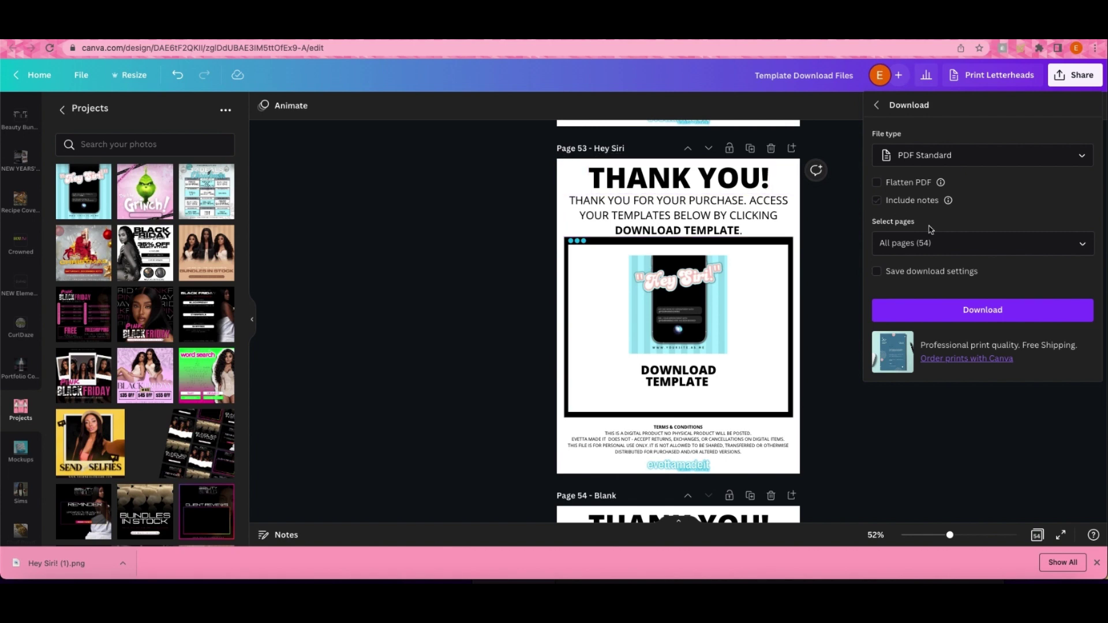
{"action": "left_click", "coordinate": [1078, 244]}
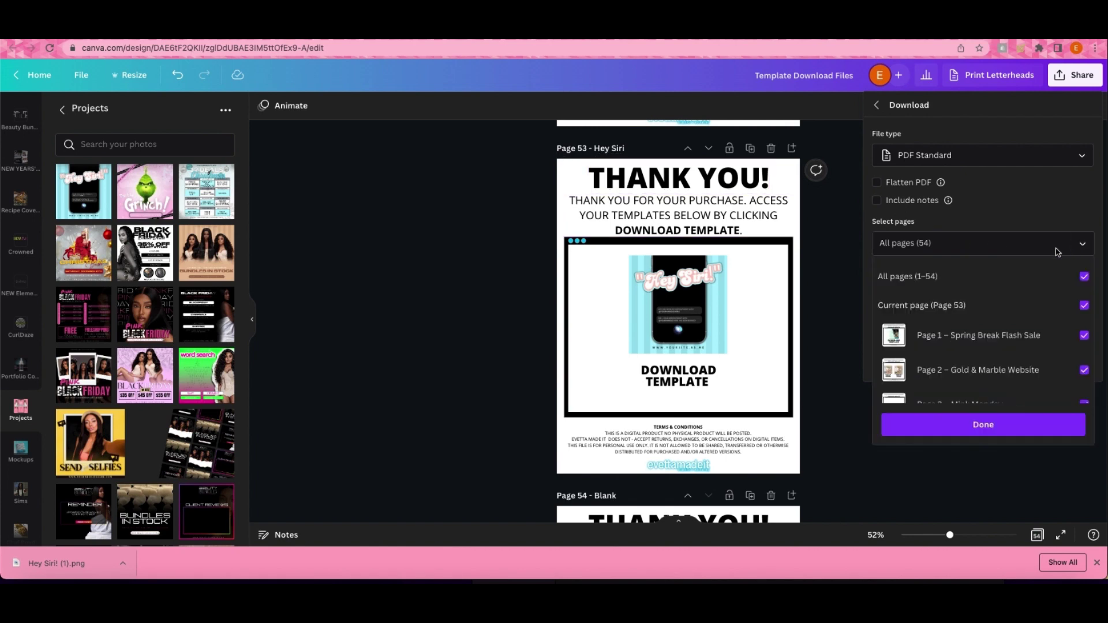
{"action": "left_click", "coordinate": [936, 307]}
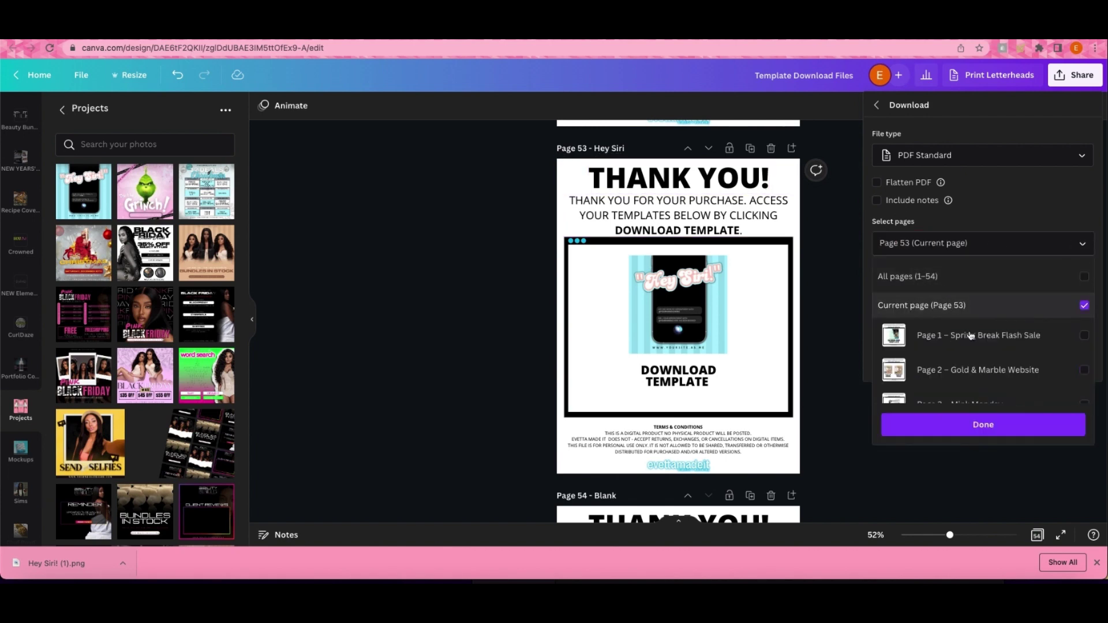
{"action": "left_click", "coordinate": [964, 426]}
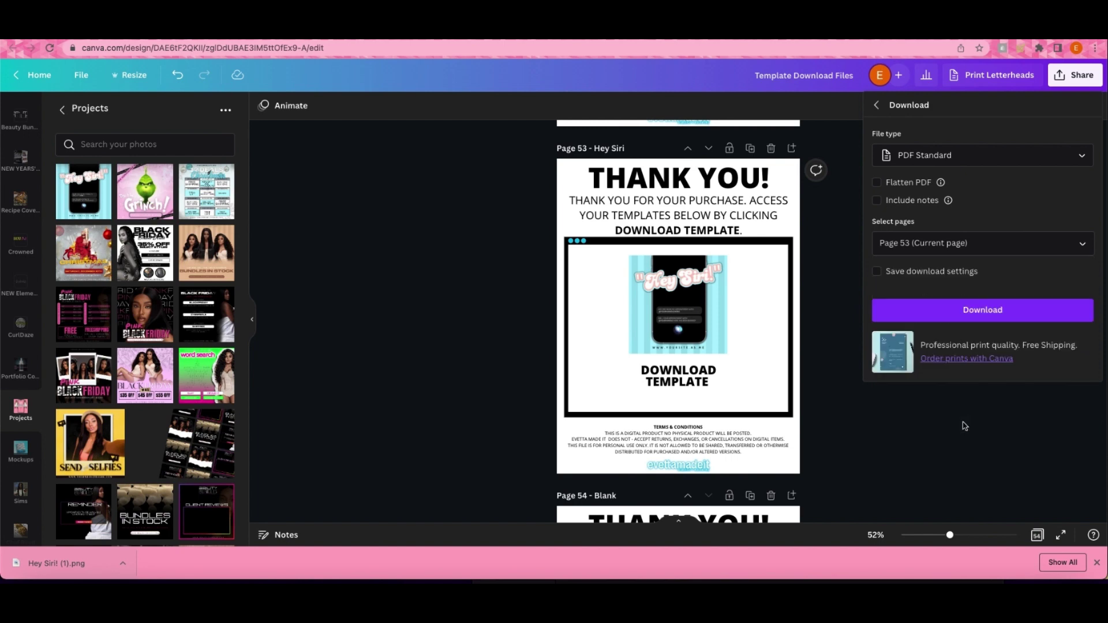
{"action": "left_click", "coordinate": [969, 310]}
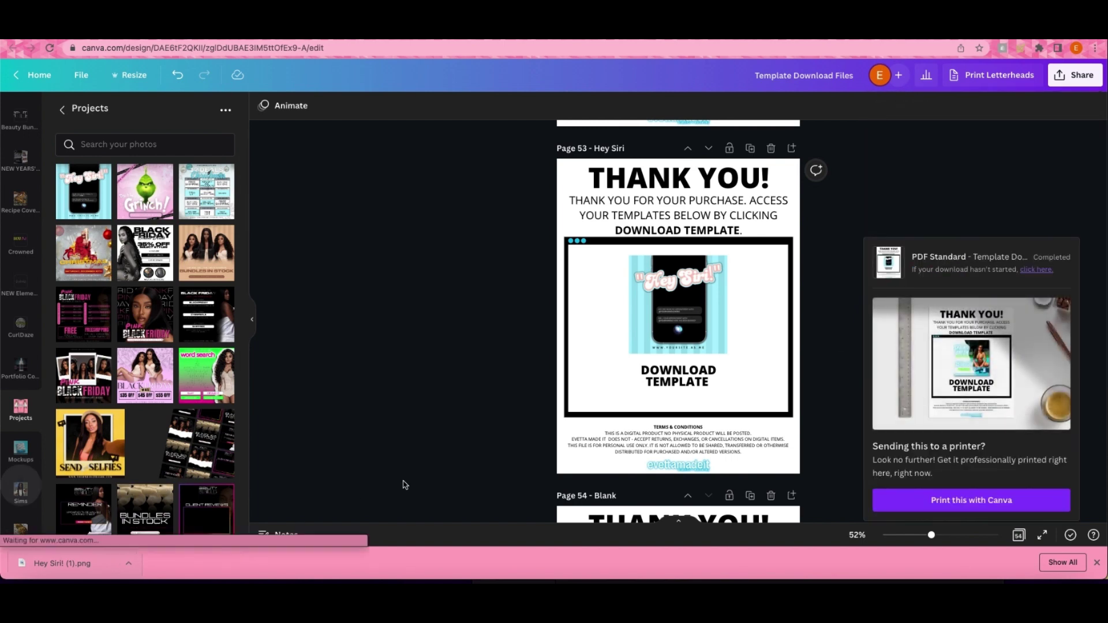
Switch to Finder and open the Templates folder in iCloud Drive, shown as a list.
{"action": "left_click", "coordinate": [37, 577]}
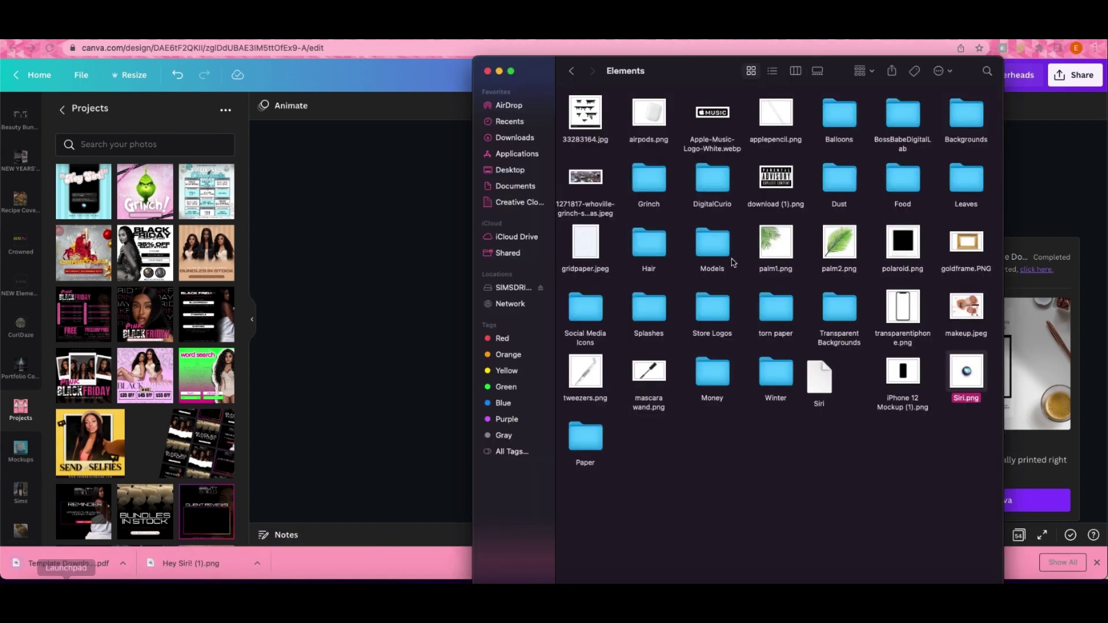
{"action": "left_click", "coordinate": [507, 239]}
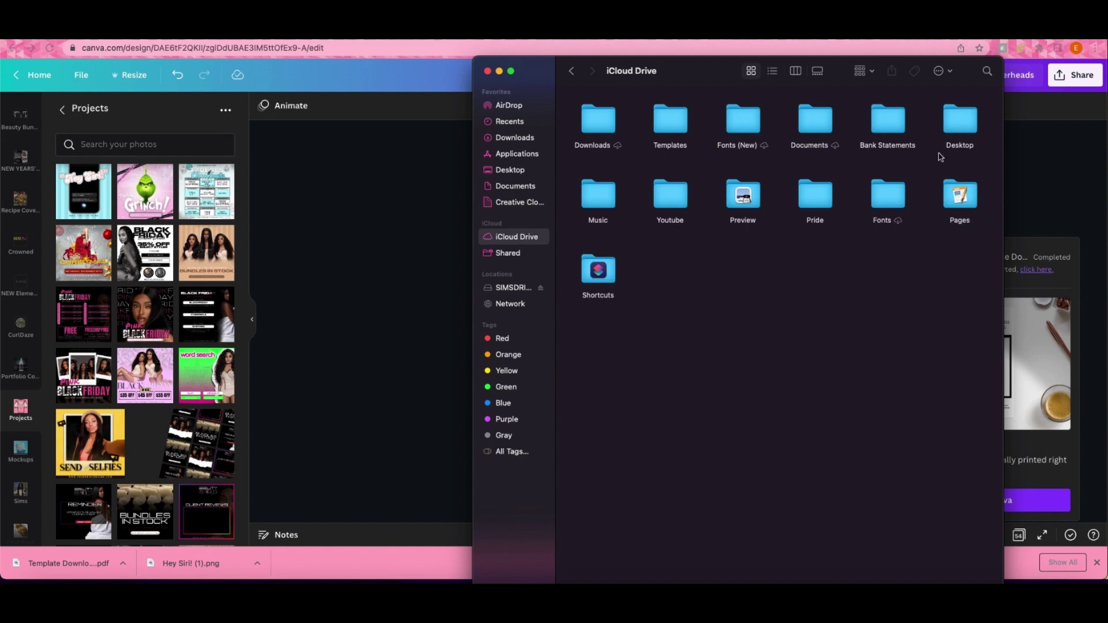
{"action": "left_click", "coordinate": [670, 151]}
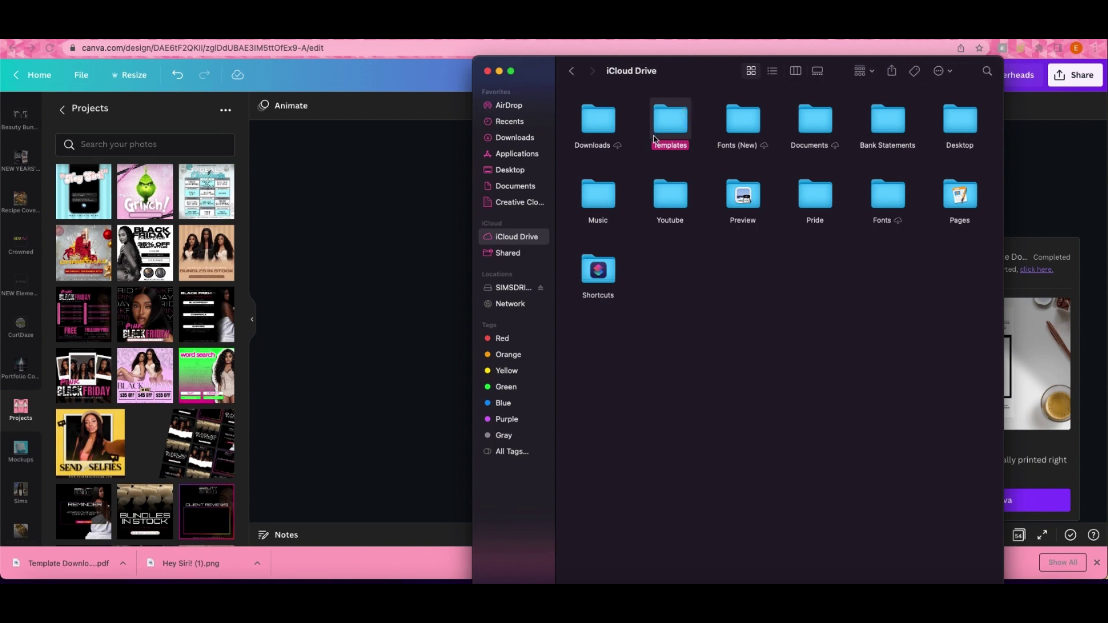
{"action": "double_click", "coordinate": [672, 117]}
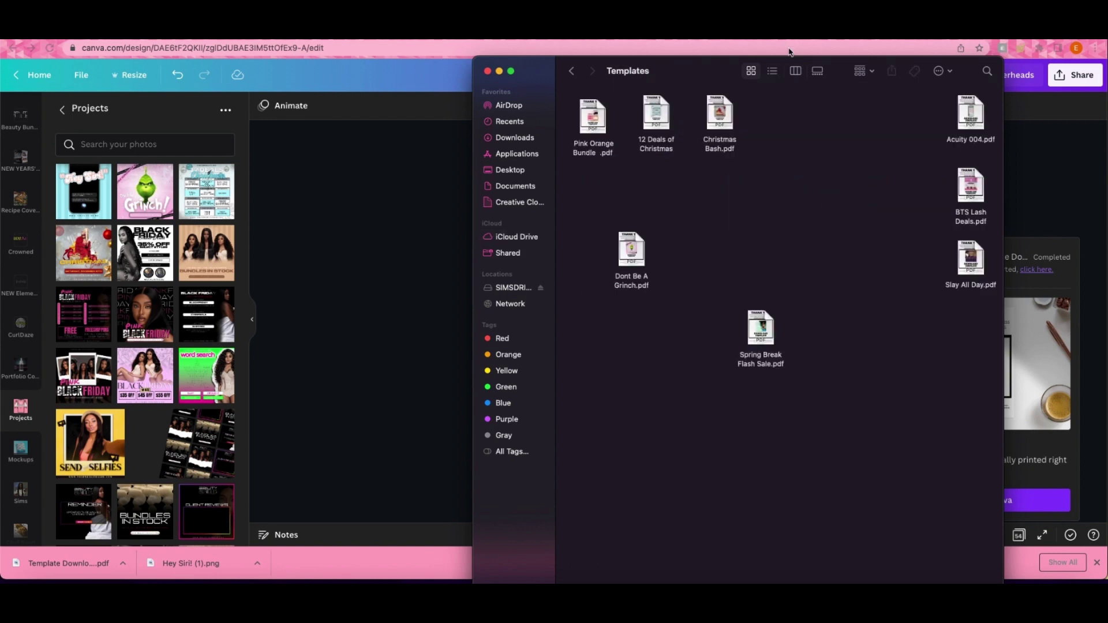
{"action": "left_click", "coordinate": [773, 71]}
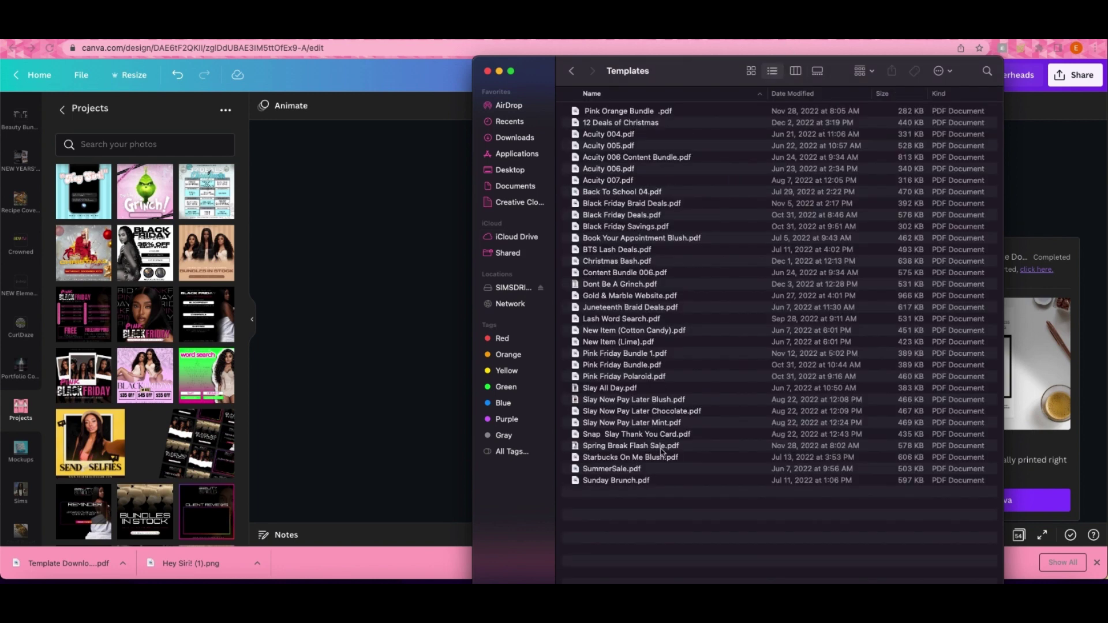
Show the downloaded Template Download Files PDF in Finder, with its window placed beside the Templates folder.
{"action": "left_click", "coordinate": [123, 564]}
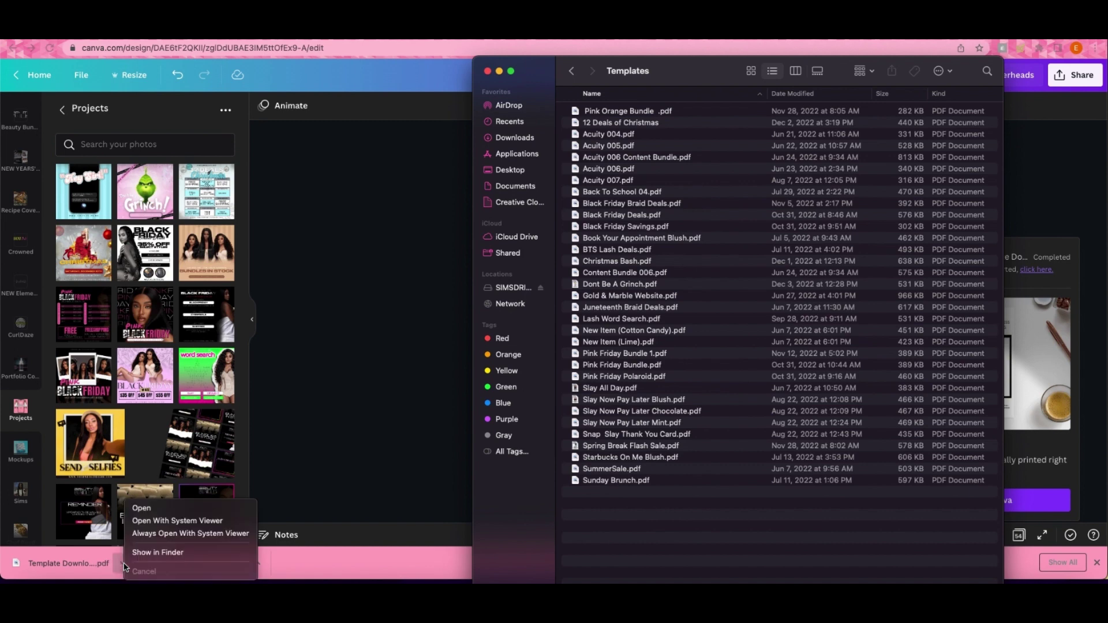
{"action": "left_click", "coordinate": [158, 552]}
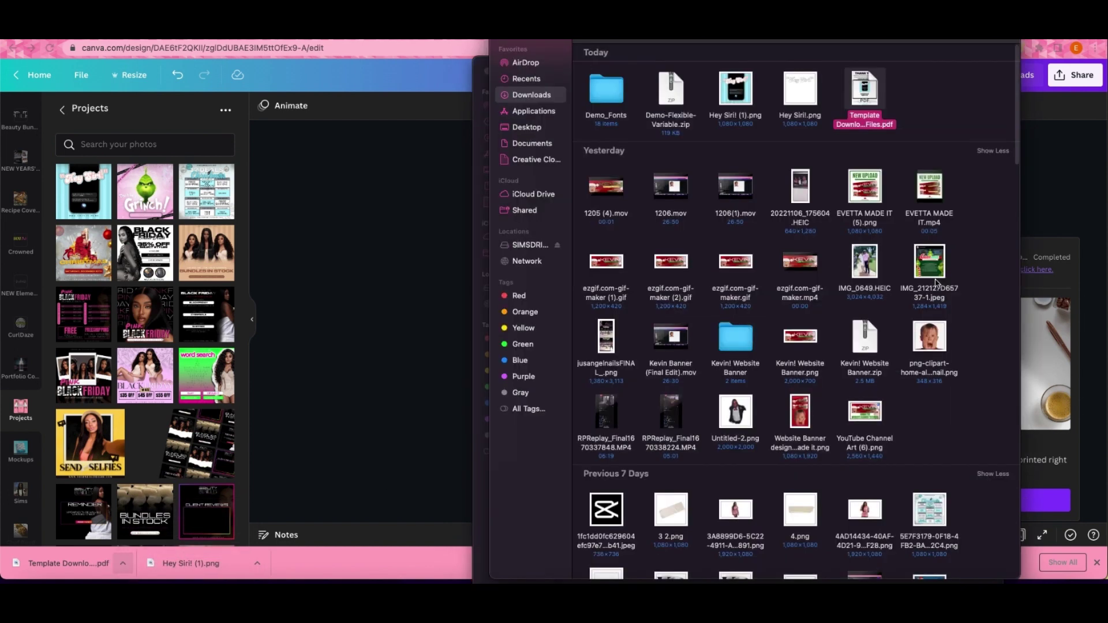
{"action": "left_click_drag", "start_coordinate": [582, 49], "coordinate": [694, 53]}
Rename the downloaded Template Download Files PDF as Hey Siri and move it into the Templates folder.
{"action": "right_click", "coordinate": [991, 131]}
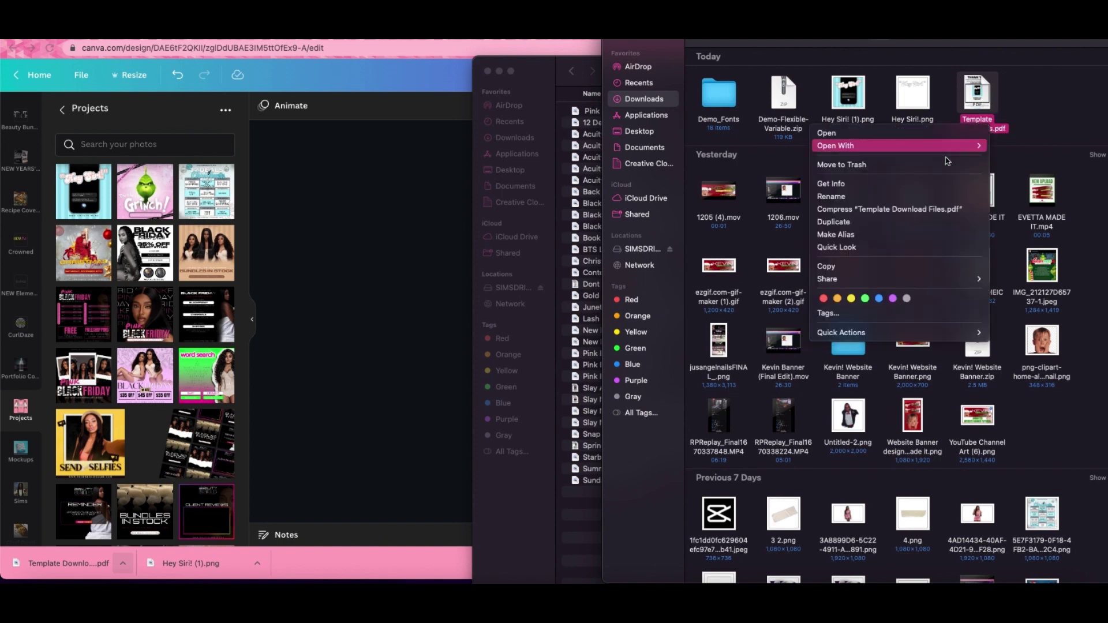
{"action": "left_click", "coordinate": [880, 203]}
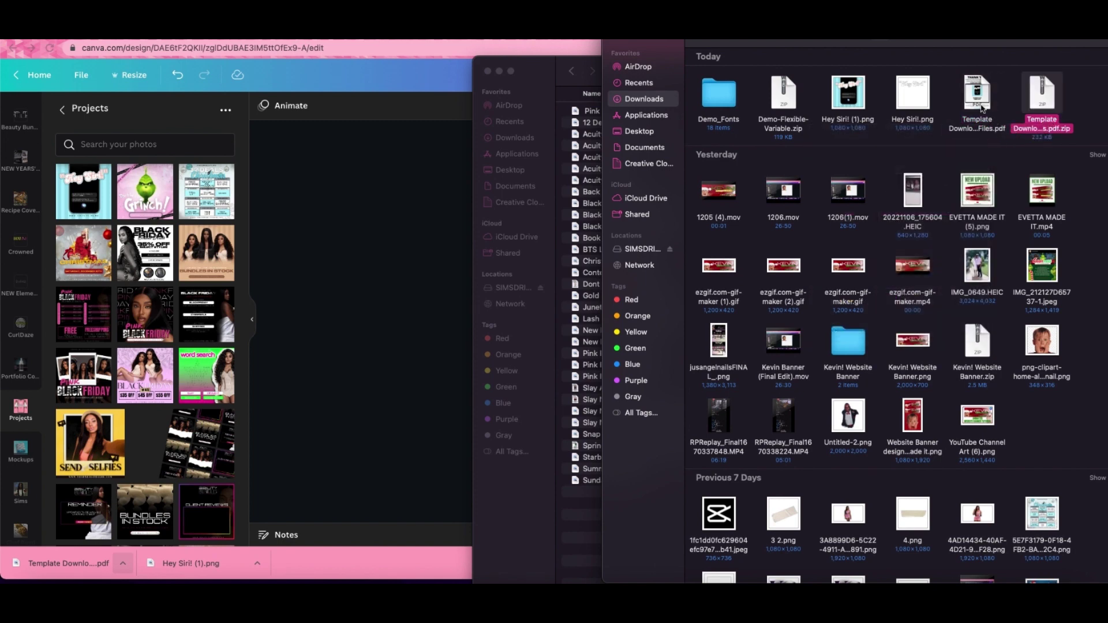
{"action": "right_click", "coordinate": [975, 103]}
{"action": "left_click", "coordinate": [894, 187]}
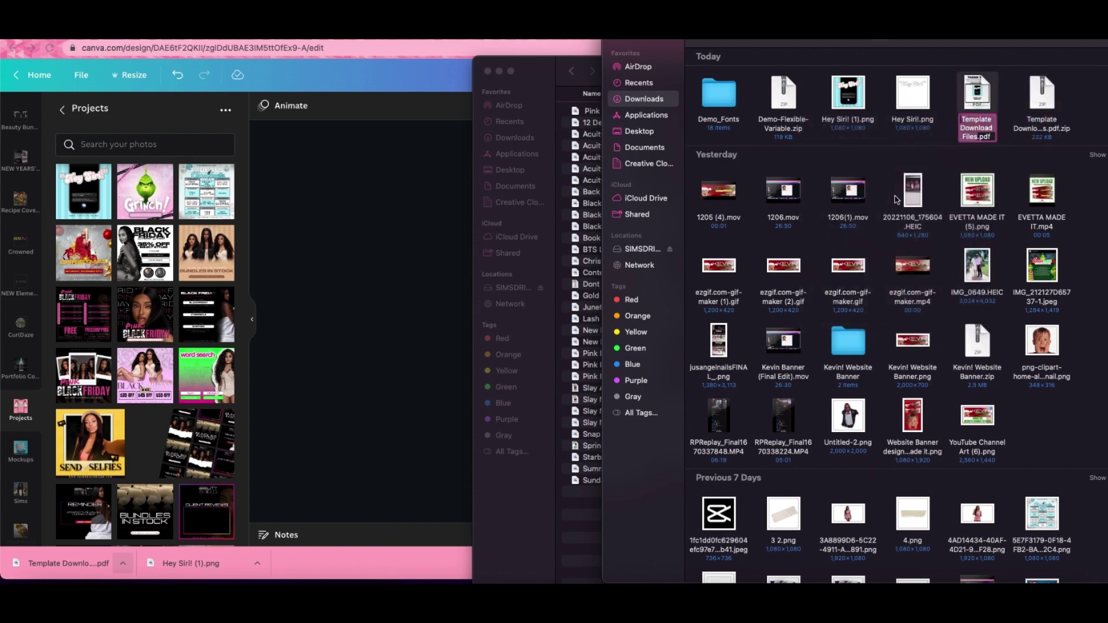
{"action": "type", "text": "Hey Siri!"}
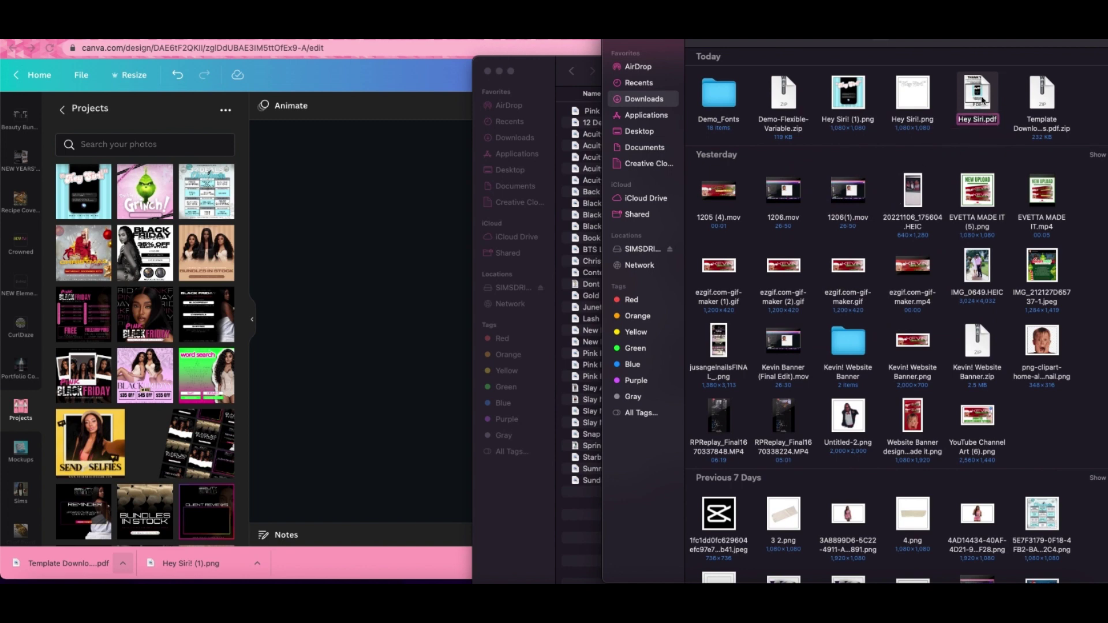
{"action": "left_click_drag", "start_coordinate": [981, 99], "coordinate": [592, 378]}
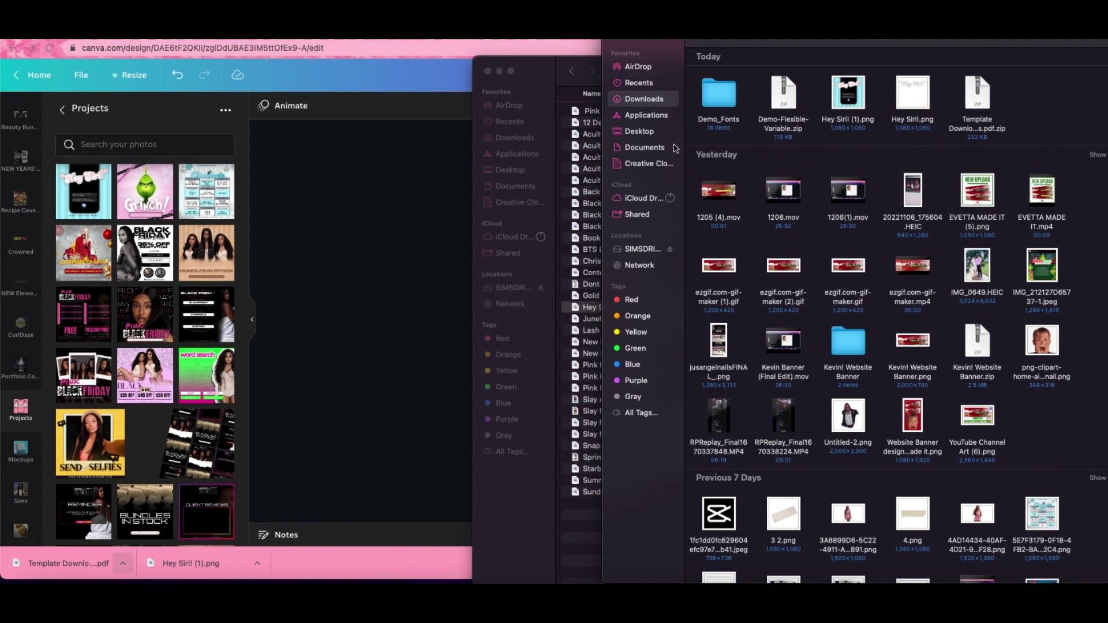
Switch to the Etsy shop's listings, start a new listing and go to its Listing details section.
{"action": "left_click", "coordinate": [628, 42]}
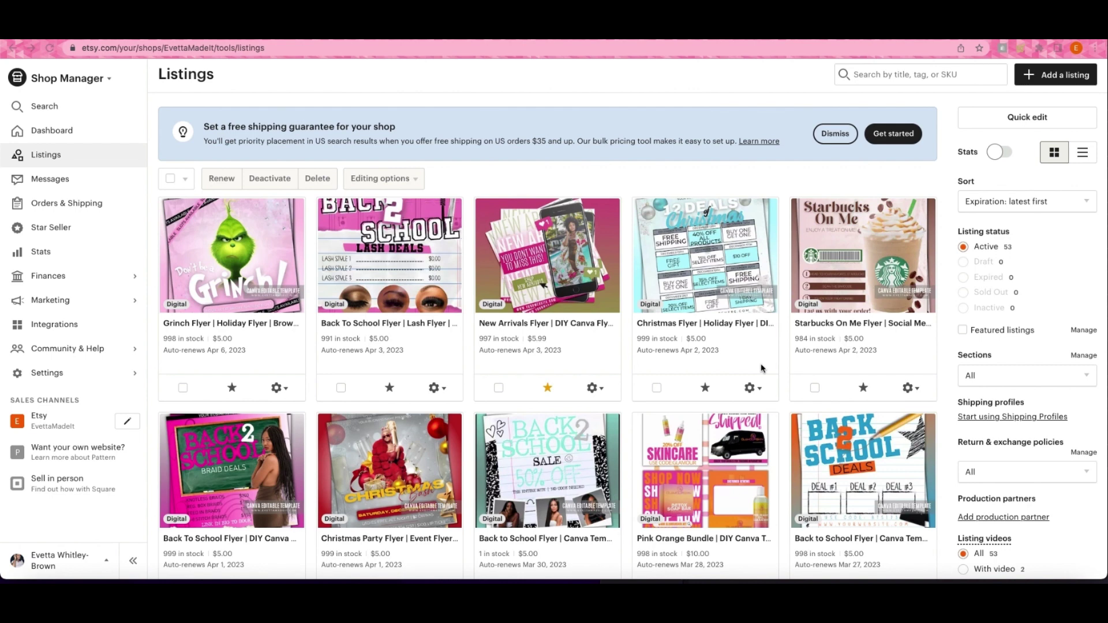
{"action": "scroll", "coordinate": [776, 388], "scroll_direction": "down", "scroll_amount": 1}
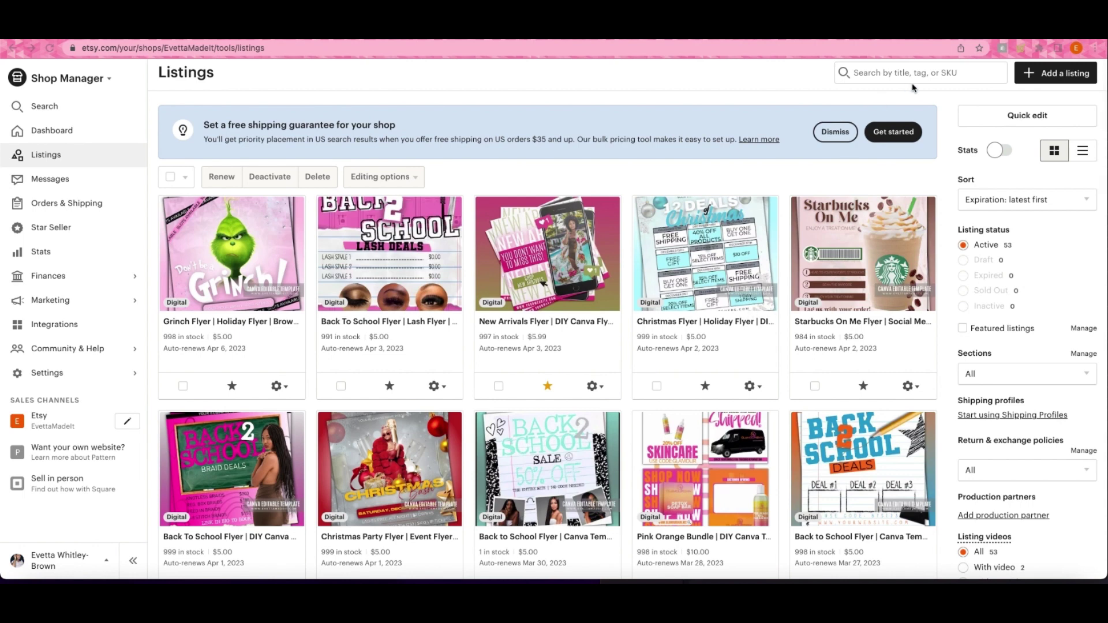
{"action": "left_click", "coordinate": [1045, 73]}
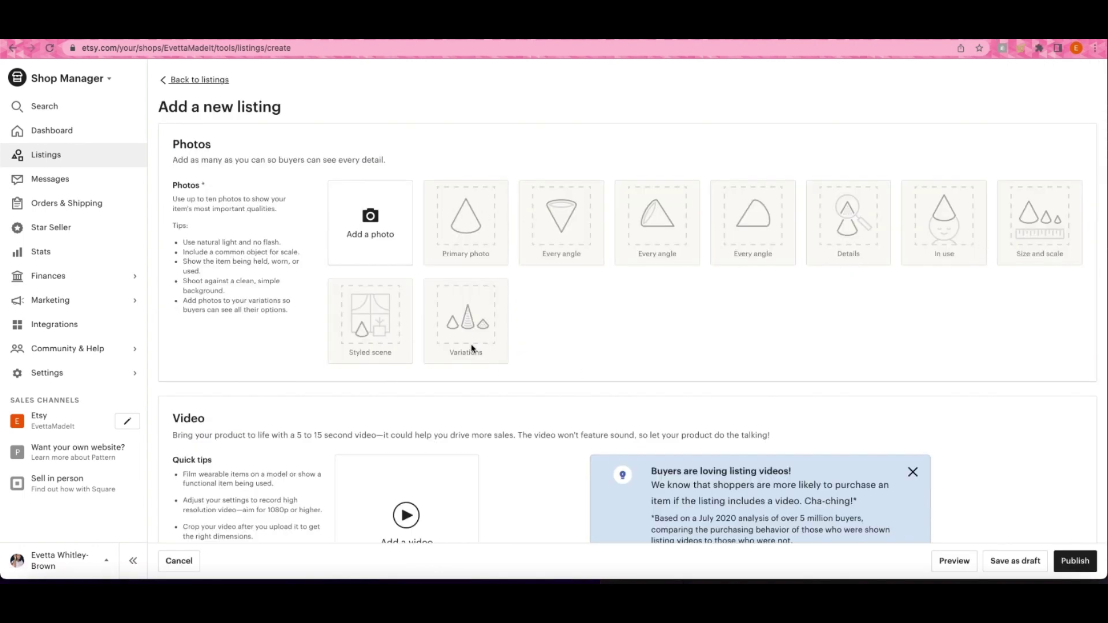
{"action": "scroll", "coordinate": [807, 347], "scroll_direction": "down", "scroll_amount": 1}
{"action": "scroll", "coordinate": [807, 346], "scroll_direction": "down", "scroll_amount": 7}
{"action": "scroll", "coordinate": [805, 347], "scroll_direction": "up", "scroll_amount": 7}
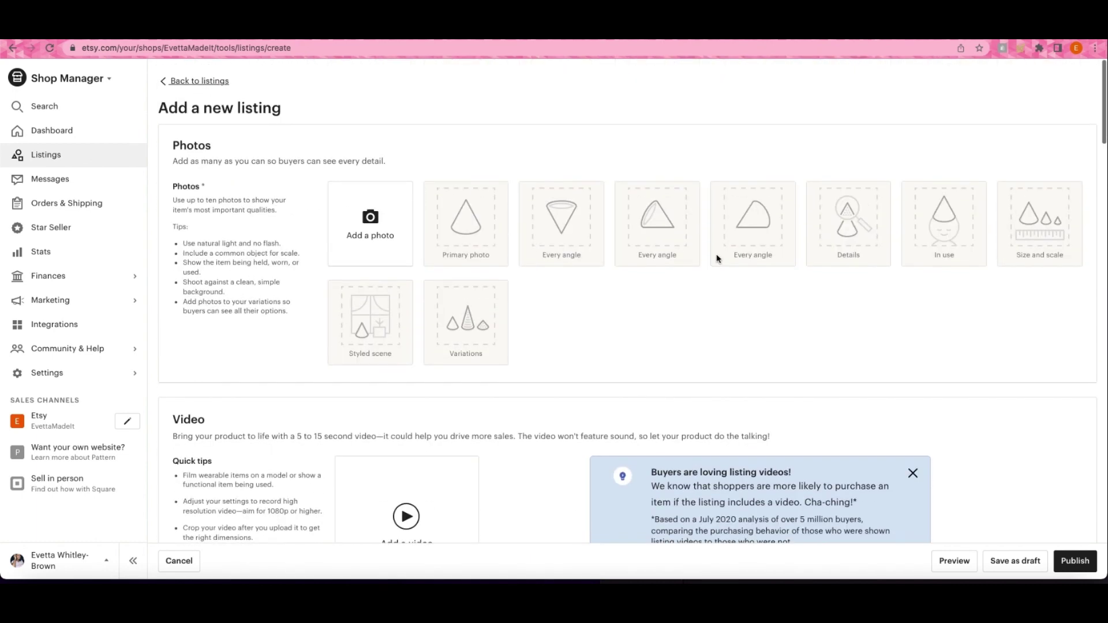
{"action": "scroll", "coordinate": [660, 297], "scroll_direction": "down", "scroll_amount": 7}
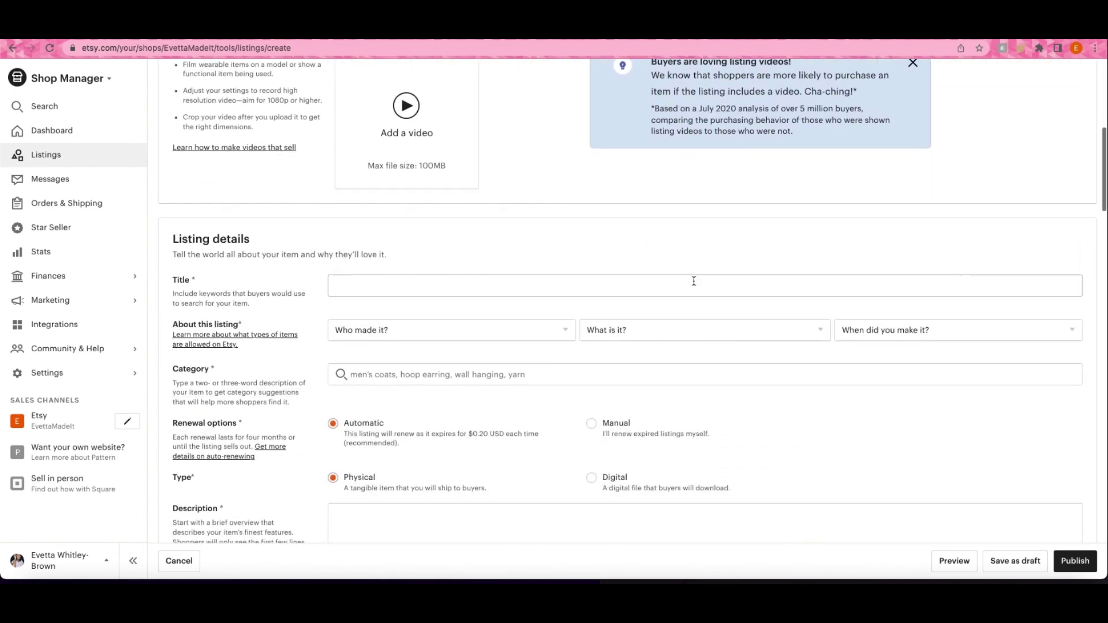
{"action": "scroll", "coordinate": [576, 344], "scroll_direction": "down", "scroll_amount": 2}
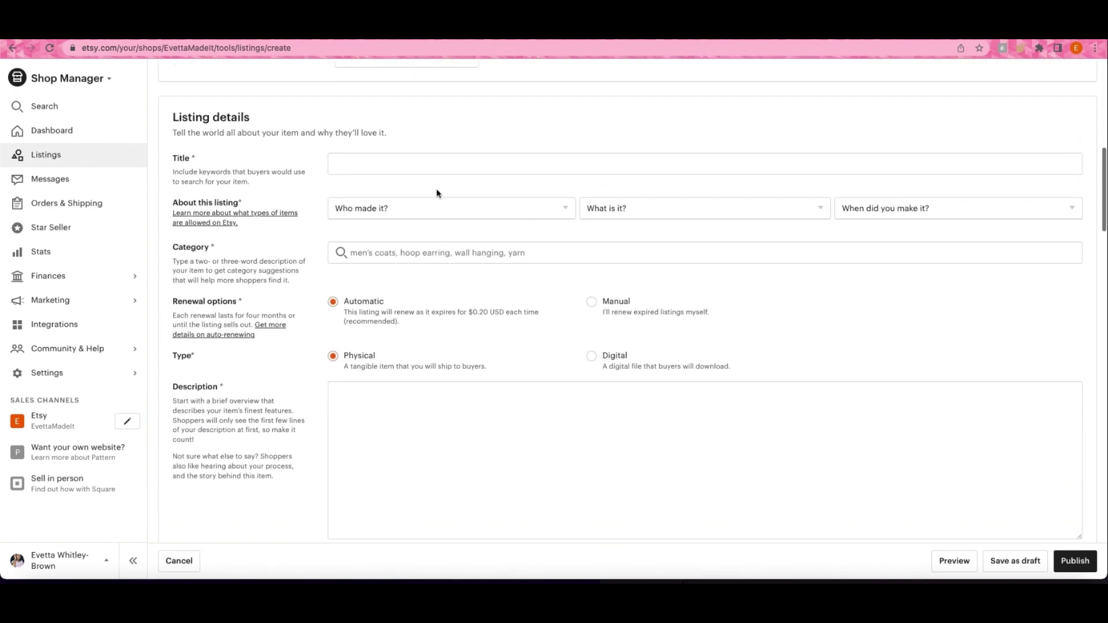
Fill in the description with the full template text starting "This listing is for a Canva EDITABLE template" and set the type to Digital.
{"action": "left_click", "coordinate": [774, 409]}
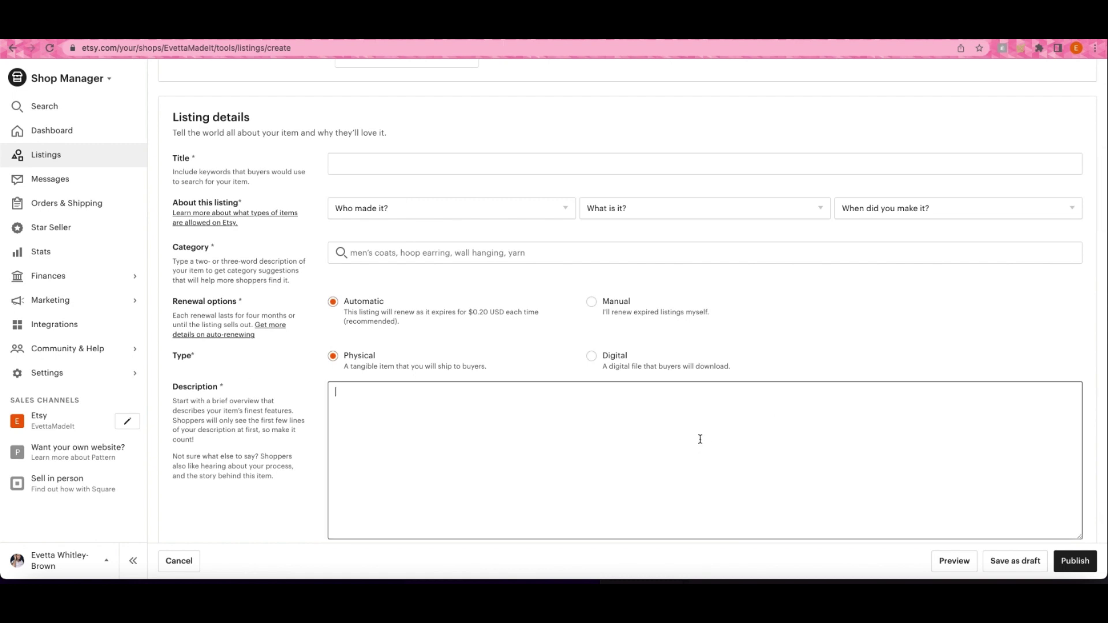
{"action": "type", "text": "This listing is for a Canva EDITABLE template. After checkout, you will receive a PDF file via email that is linked to your template.    This template is 100% customizable using Canva. Add text & photos, change colors to customize the template to match your brand. This template can be used with both a FREE or PRO account some elements may require a PRO account.  After completing your design, download it as a JPG or PNG file and POST!  This is a digital product NO physical product will be sent. We do NOT accept returns, exchanges, or cancellations on digital items. If you have any questions, please contact us BEFORE purchasing.  This file is for personal use only. It is not allowed to be shared, transferred or otherwise distributed for purchased and/or altered versions."}
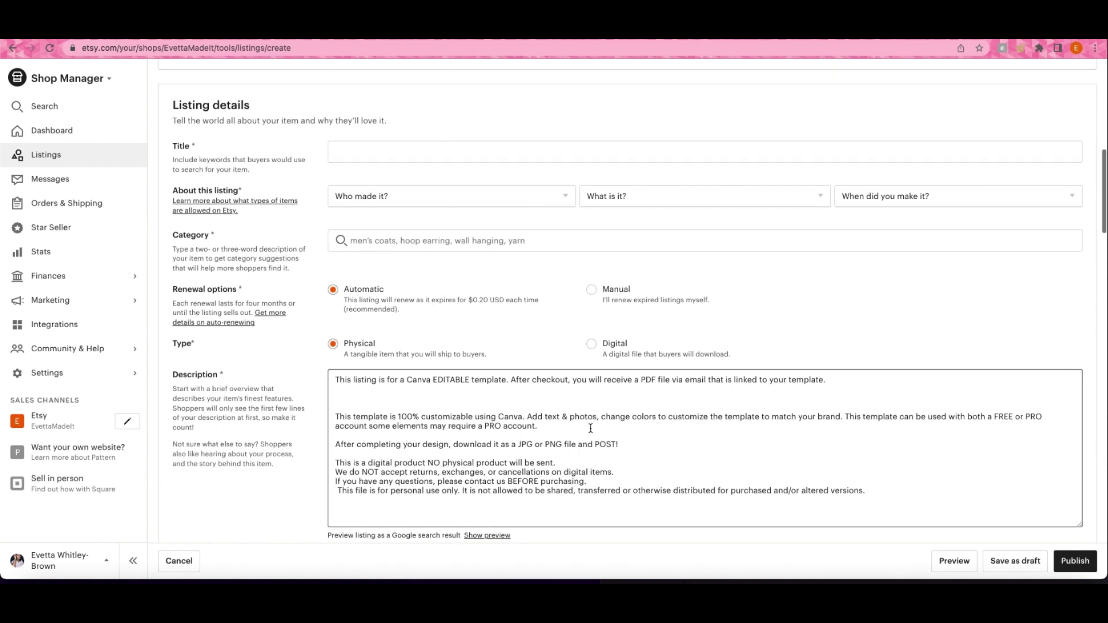
{"action": "scroll", "coordinate": [577, 427], "scroll_direction": "up", "scroll_amount": 1}
{"action": "scroll", "coordinate": [522, 415], "scroll_direction": "up", "scroll_amount": 3}
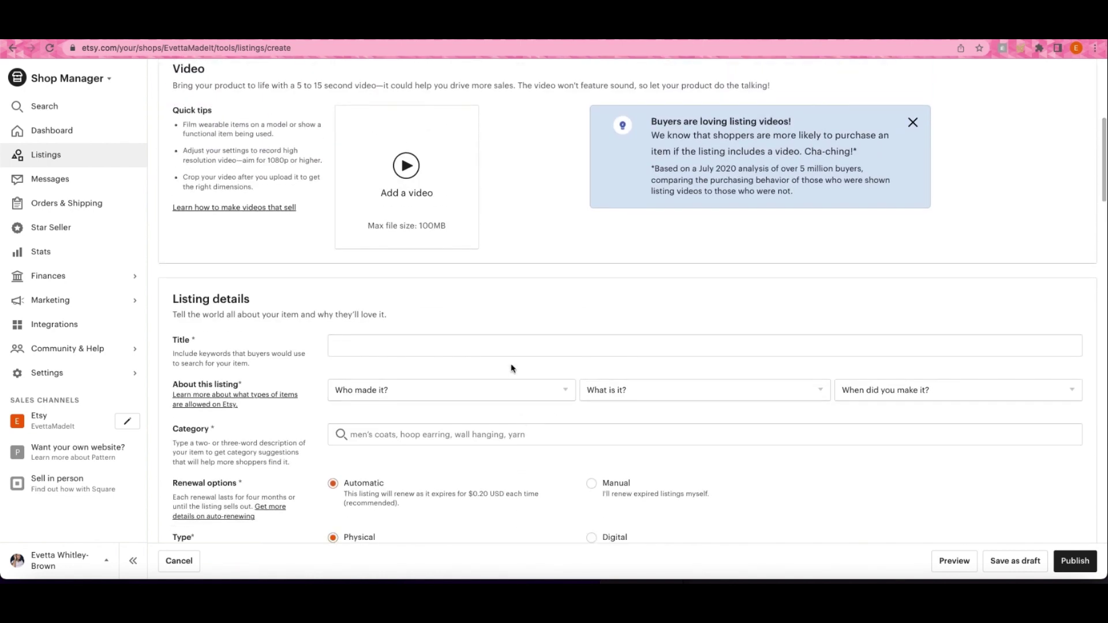
{"action": "scroll", "coordinate": [390, 356], "scroll_direction": "down", "scroll_amount": 1}
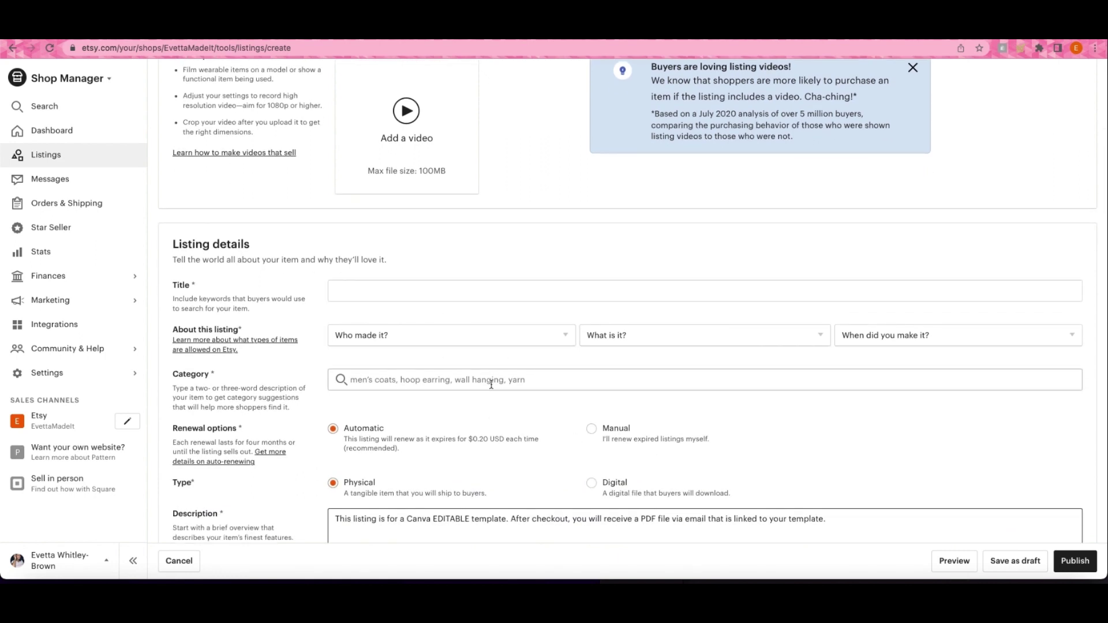
{"action": "scroll", "coordinate": [300, 461], "scroll_direction": "down", "scroll_amount": 1}
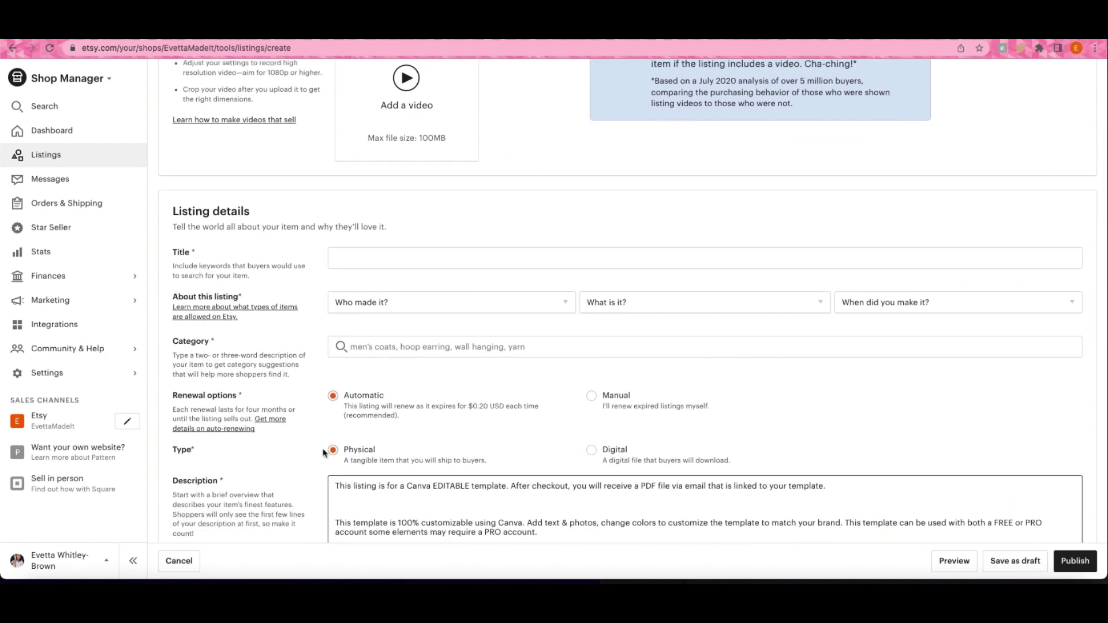
{"action": "left_click", "coordinate": [592, 452]}
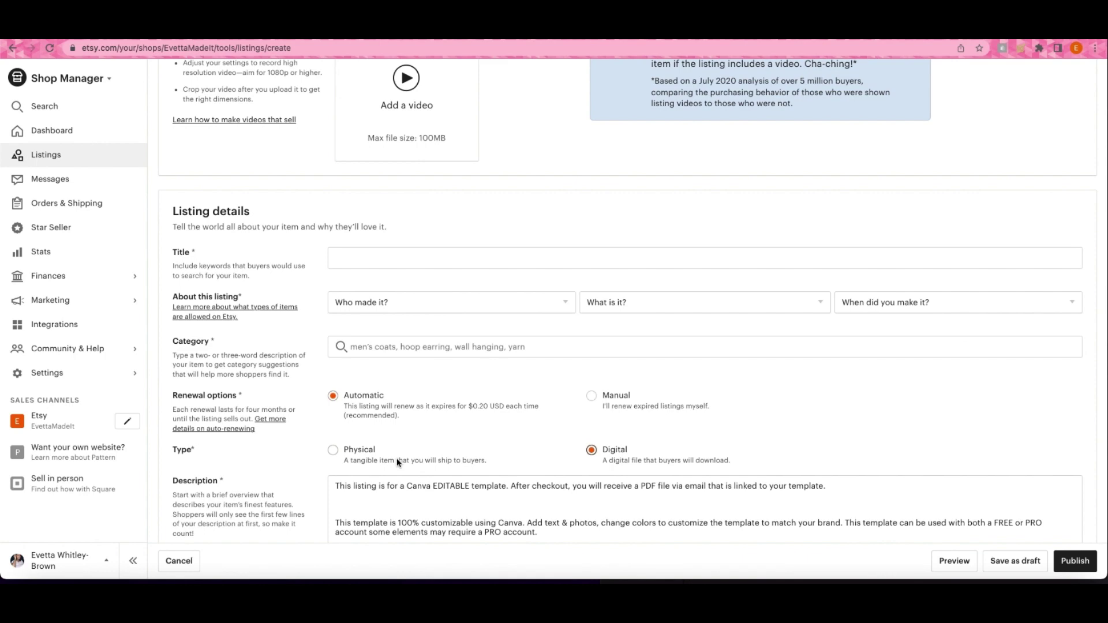
Complete About this listing with "I did" as maker, "A finished product" as item and "2020 - 2022" as the date made.
{"action": "scroll", "coordinate": [697, 434], "scroll_direction": "down", "scroll_amount": 20}
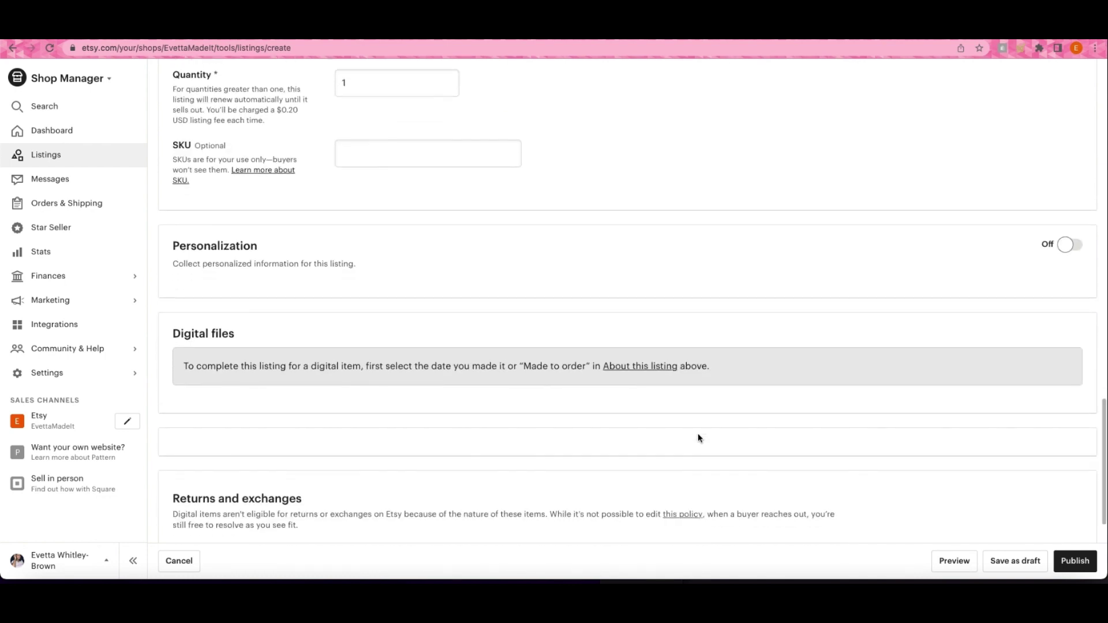
{"action": "scroll", "coordinate": [698, 438], "scroll_direction": "up", "scroll_amount": 3}
{"action": "scroll", "coordinate": [697, 438], "scroll_direction": "down", "scroll_amount": 2}
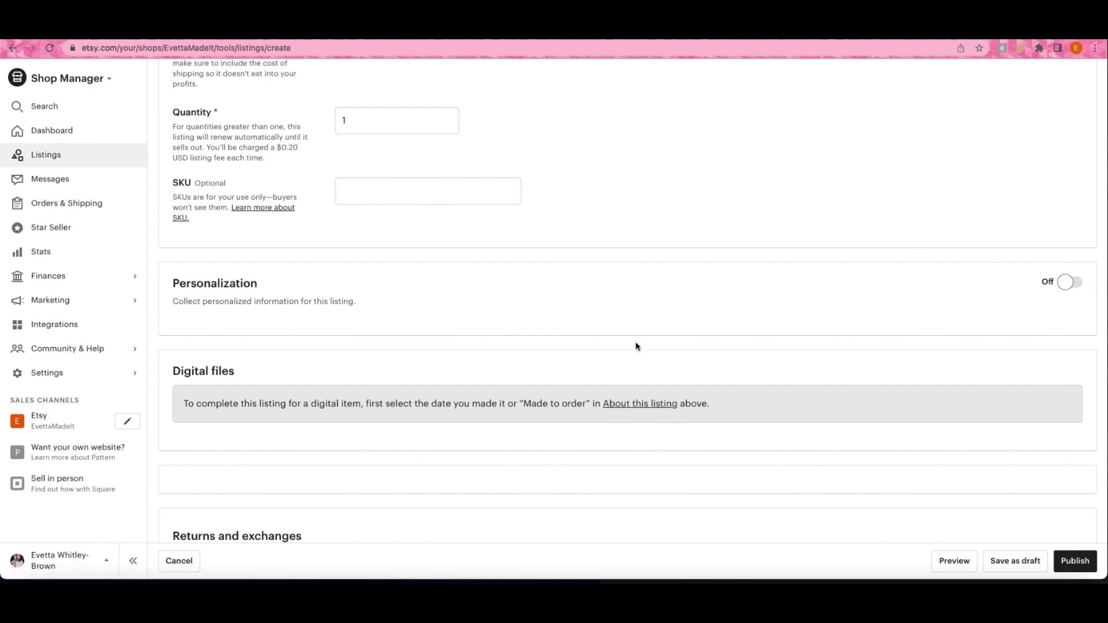
{"action": "left_click", "coordinate": [647, 403]}
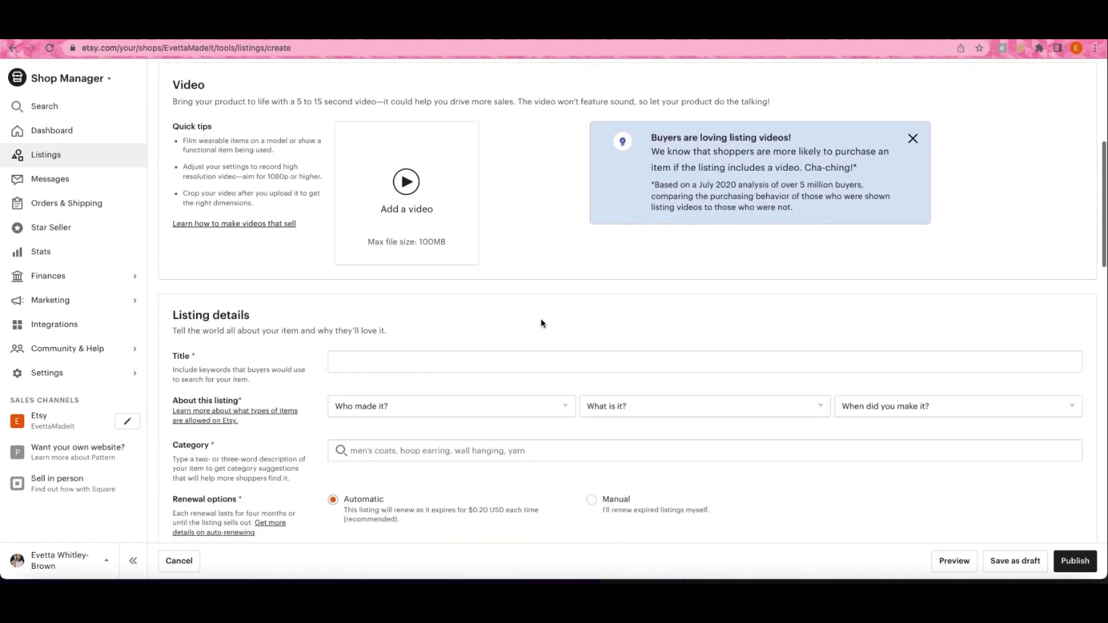
{"action": "left_click", "coordinate": [394, 411]}
{"action": "left_click", "coordinate": [395, 433]}
{"action": "left_click", "coordinate": [637, 406]}
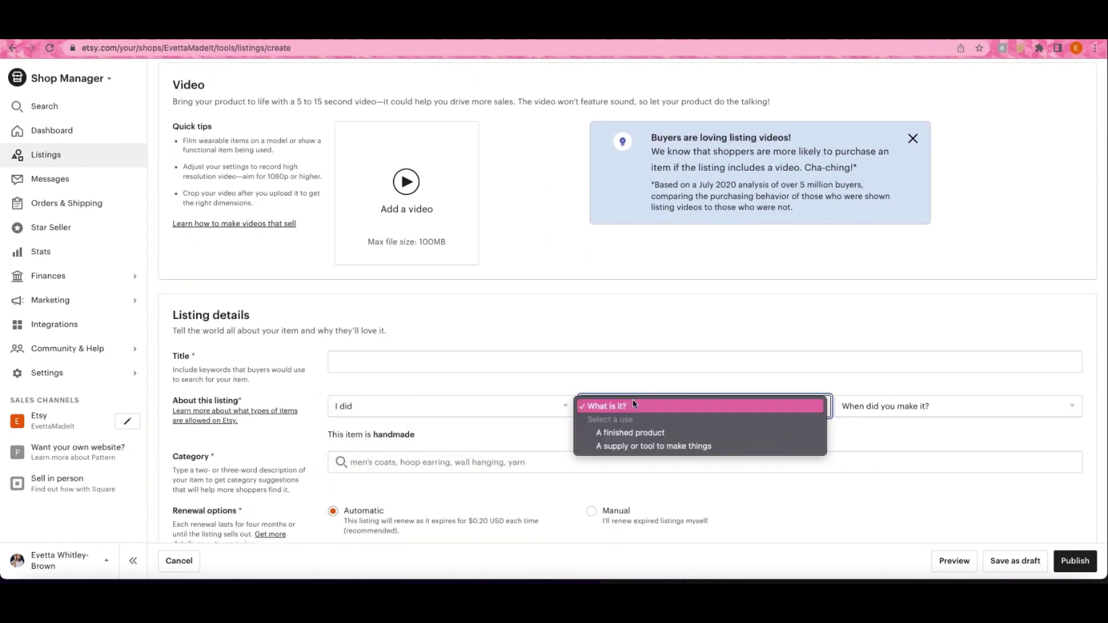
{"action": "left_click", "coordinate": [756, 432]}
{"action": "left_click", "coordinate": [877, 406]}
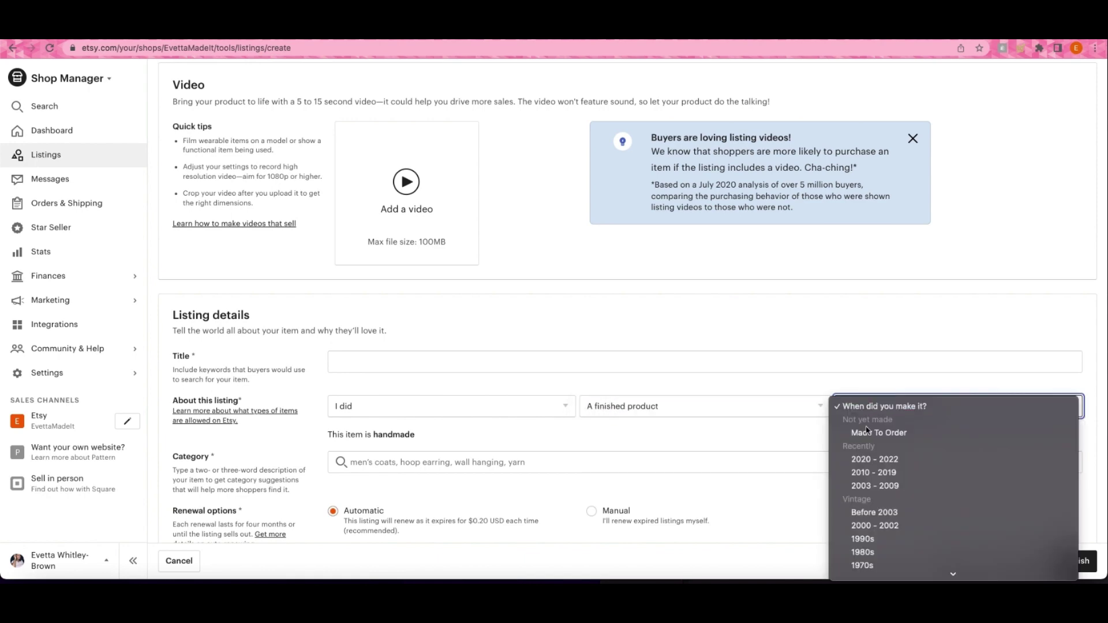
{"action": "left_click", "coordinate": [874, 459]}
Upload Hey Siri.pdf from the Templates folder in iCloud Drive as the listing's digital file.
{"action": "scroll", "coordinate": [770, 430], "scroll_direction": "down", "scroll_amount": 20}
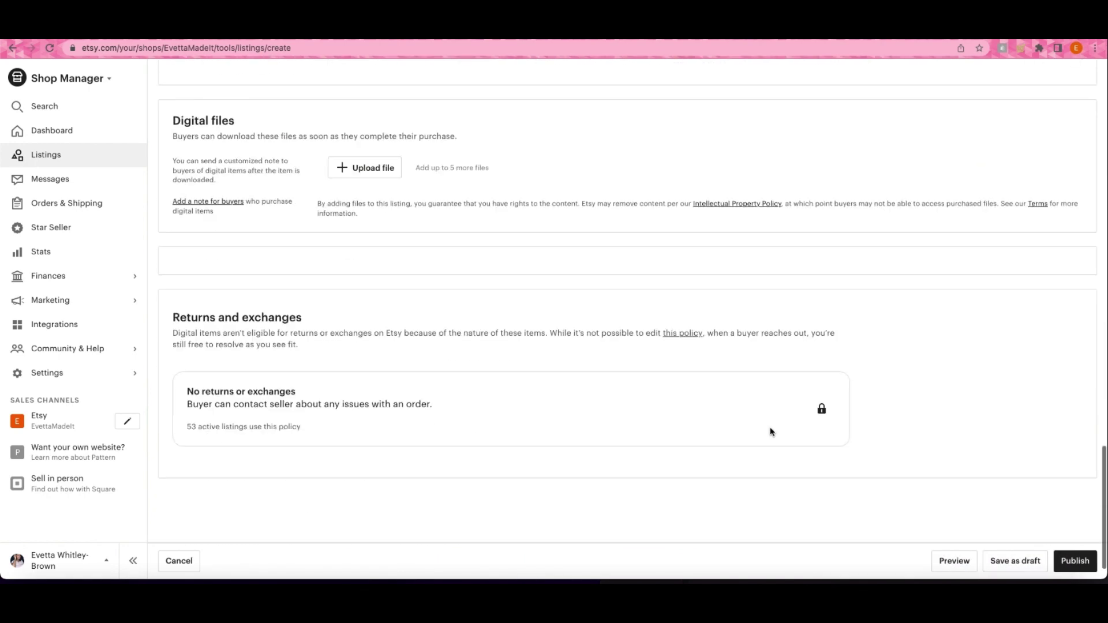
{"action": "scroll", "coordinate": [770, 431], "scroll_direction": "up", "scroll_amount": 2}
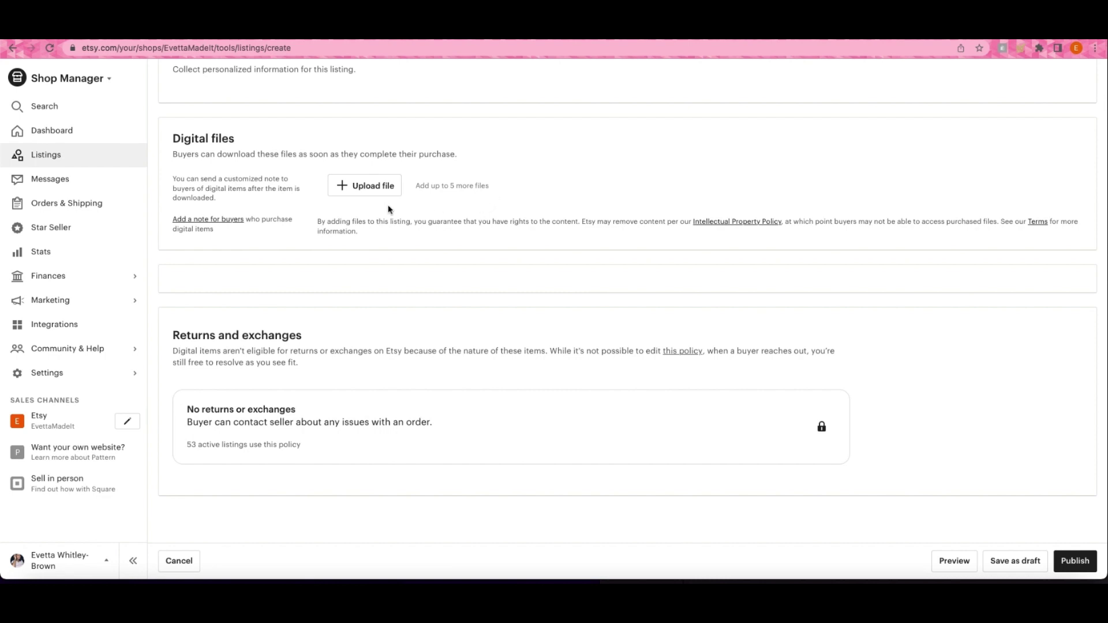
{"action": "scroll", "coordinate": [388, 193], "scroll_direction": "up", "scroll_amount": 1}
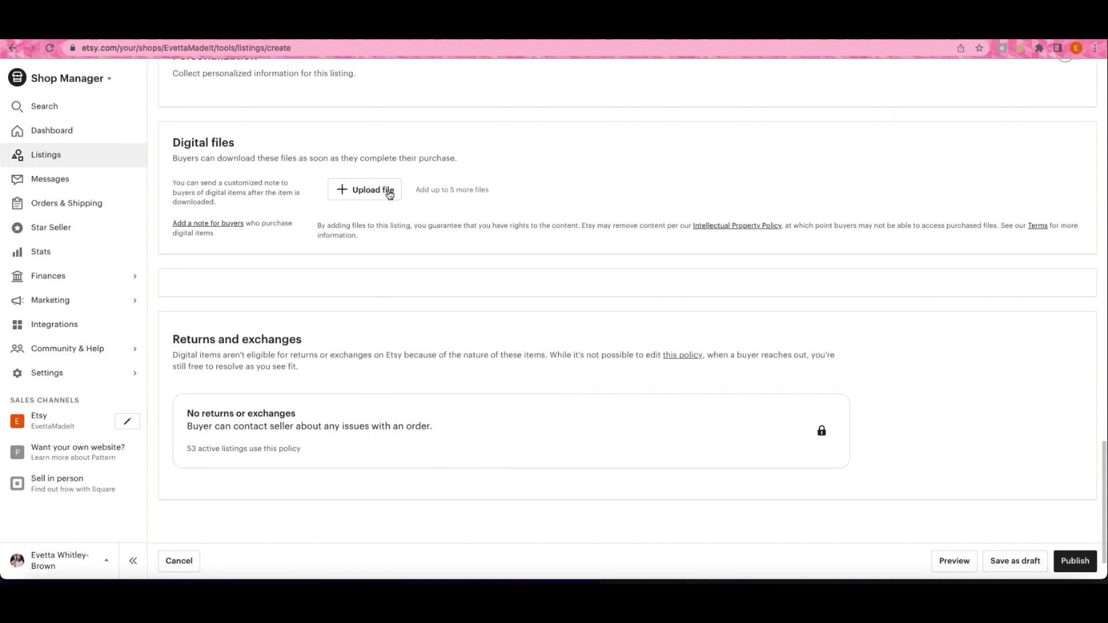
{"action": "left_click", "coordinate": [390, 194]}
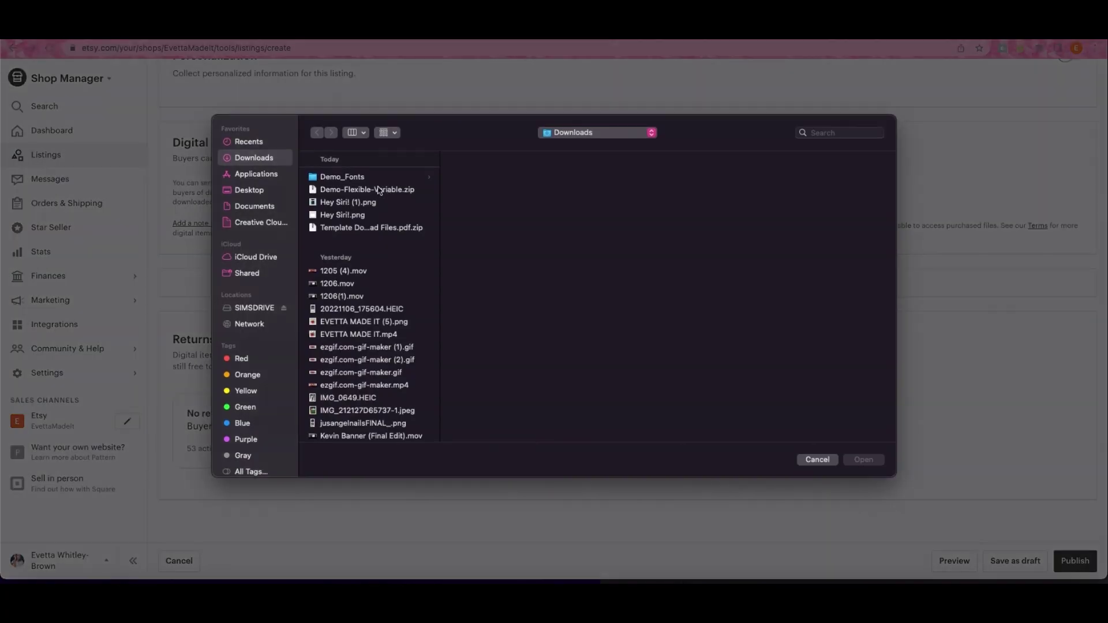
{"action": "left_click", "coordinate": [261, 312]}
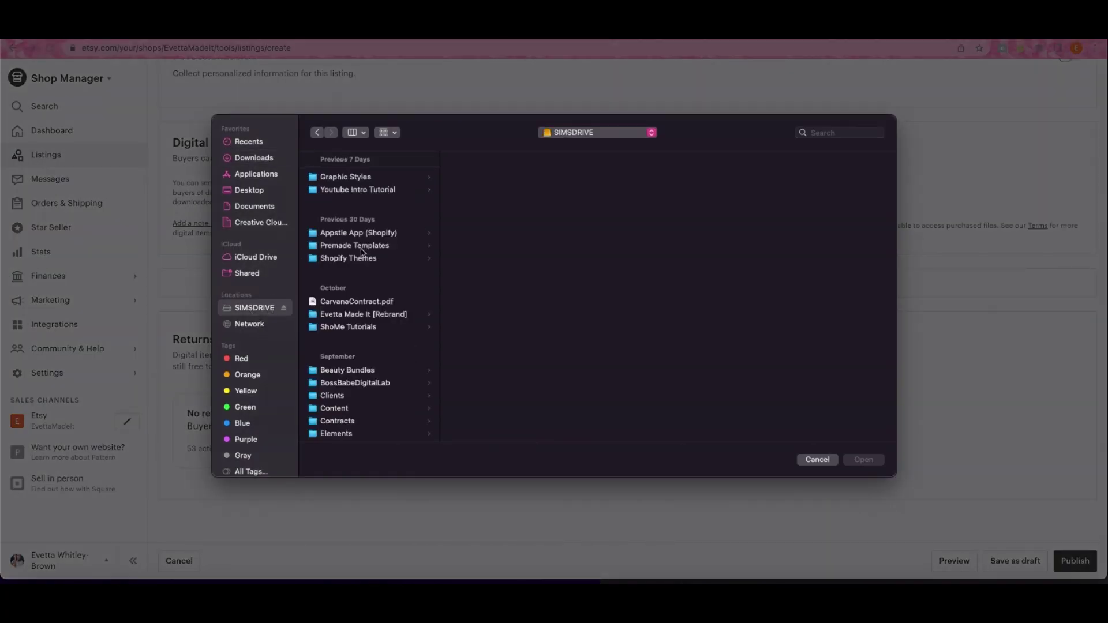
{"action": "scroll", "coordinate": [385, 334], "scroll_direction": "down", "scroll_amount": 5}
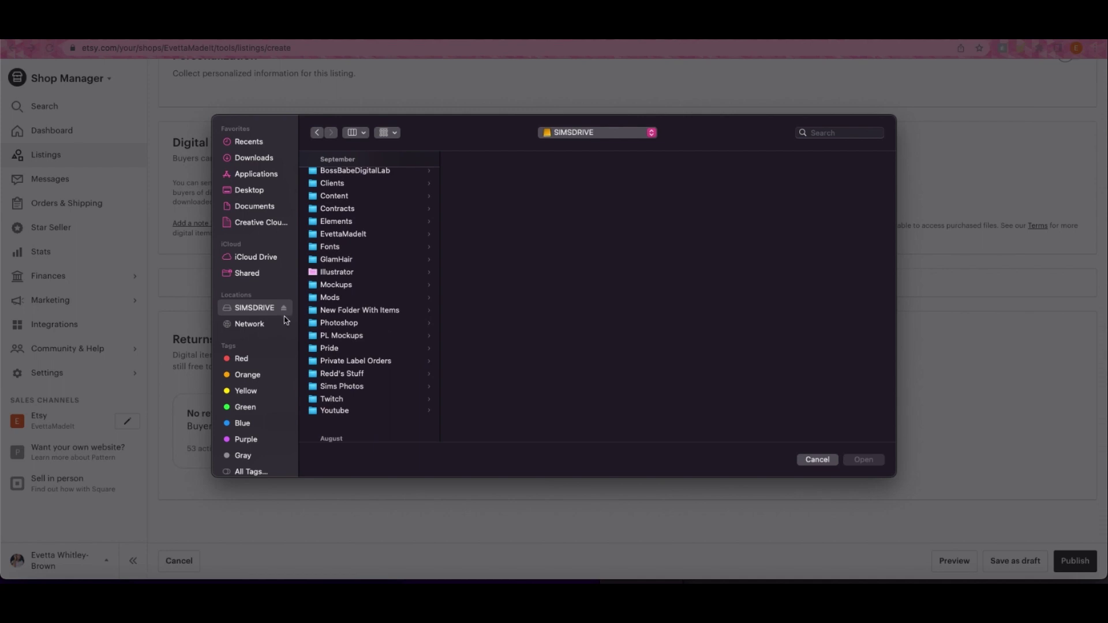
{"action": "left_click", "coordinate": [258, 259]}
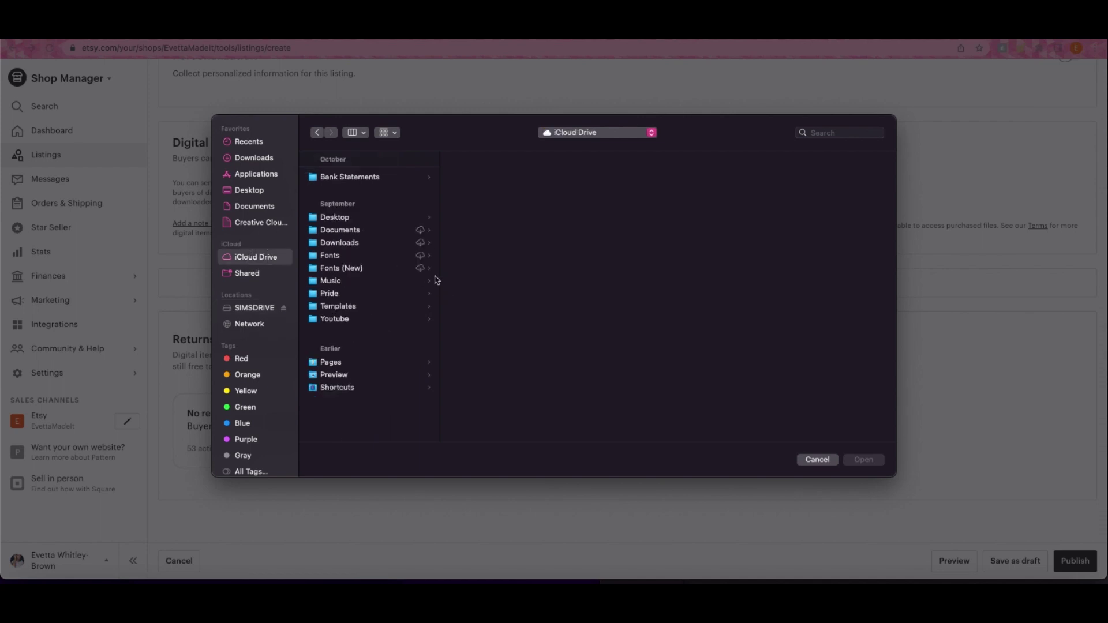
{"action": "left_click", "coordinate": [348, 308]}
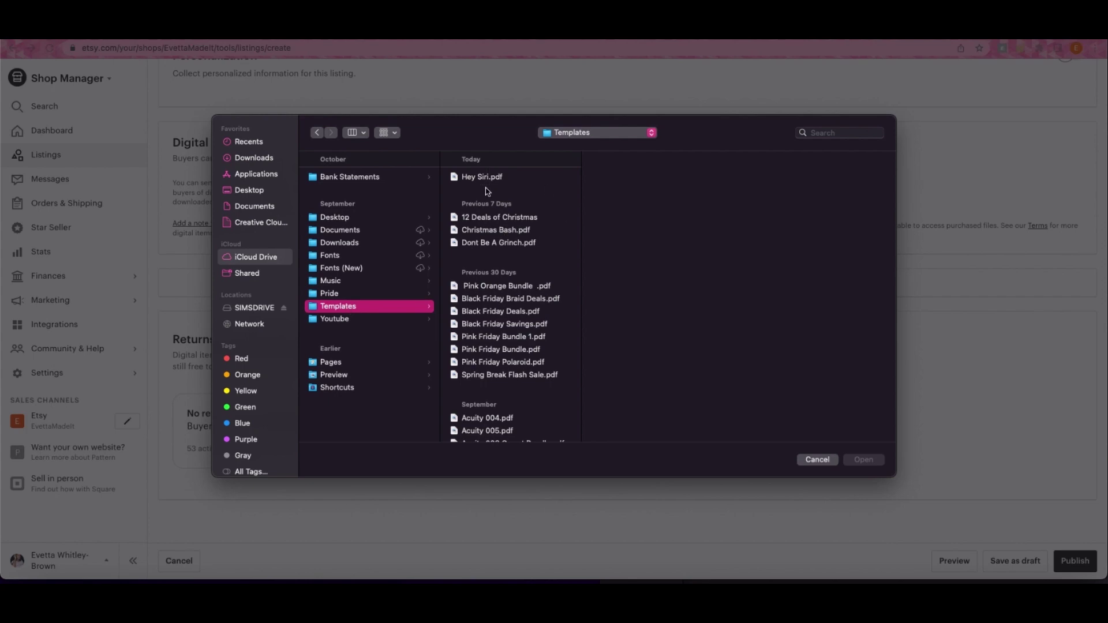
{"action": "left_click", "coordinate": [483, 176]}
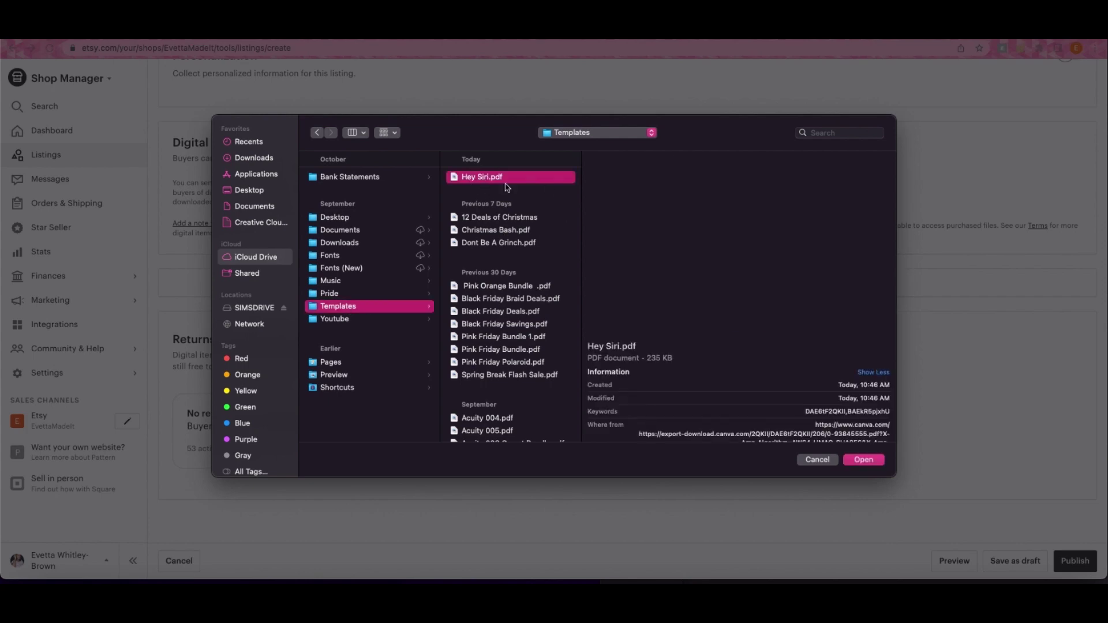
{"action": "left_click", "coordinate": [863, 460]}
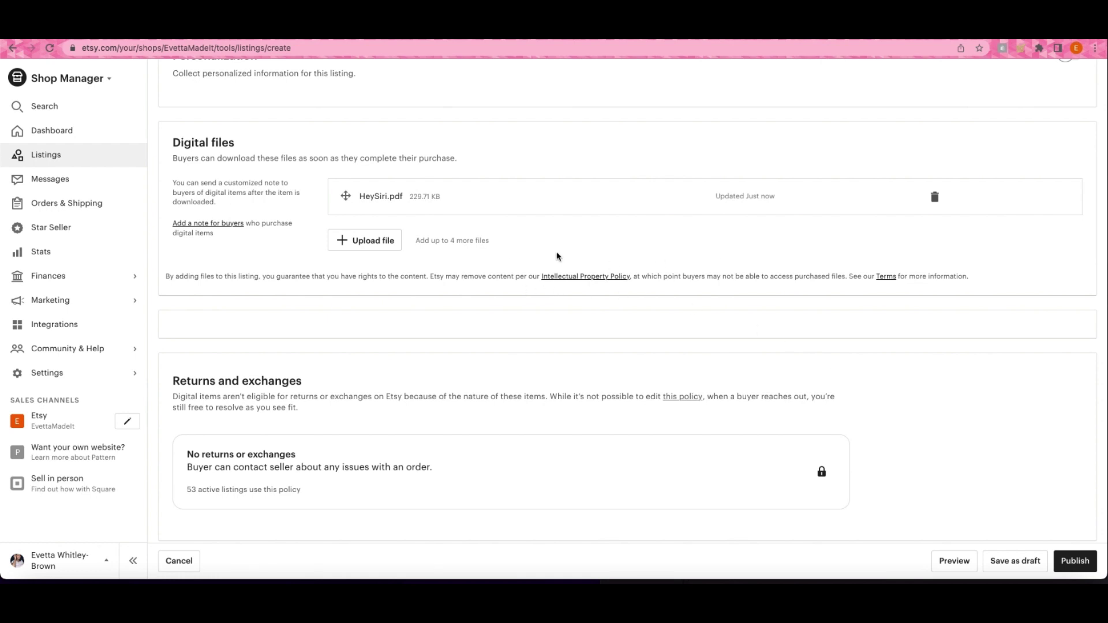
Switch to the Canva designs, leave Hey Siri!'s template link view, and examine the blank thank-you page in Template Download Files.
{"action": "scroll", "coordinate": [860, 330], "scroll_direction": "up", "scroll_amount": 3}
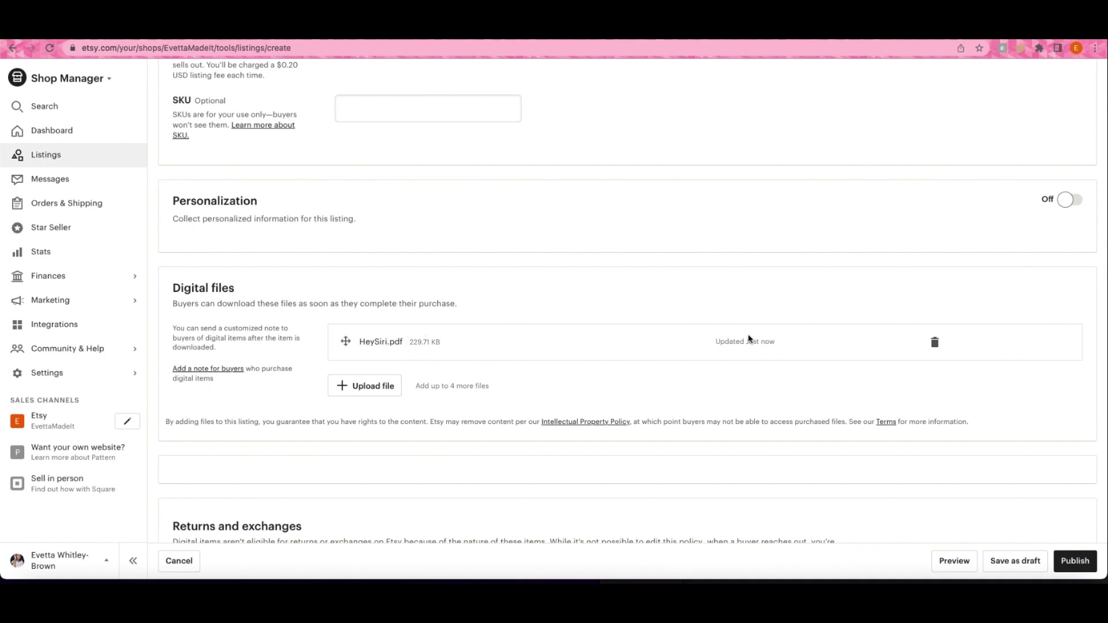
{"action": "scroll", "coordinate": [699, 289], "scroll_direction": "up", "scroll_amount": 20}
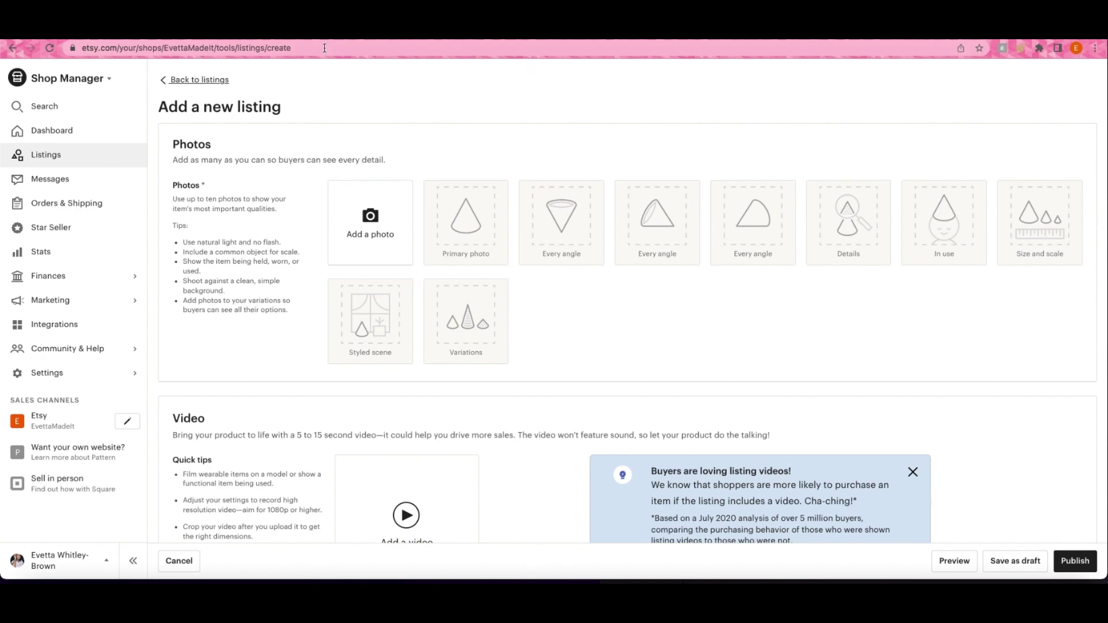
{"action": "left_click", "coordinate": [307, 38]}
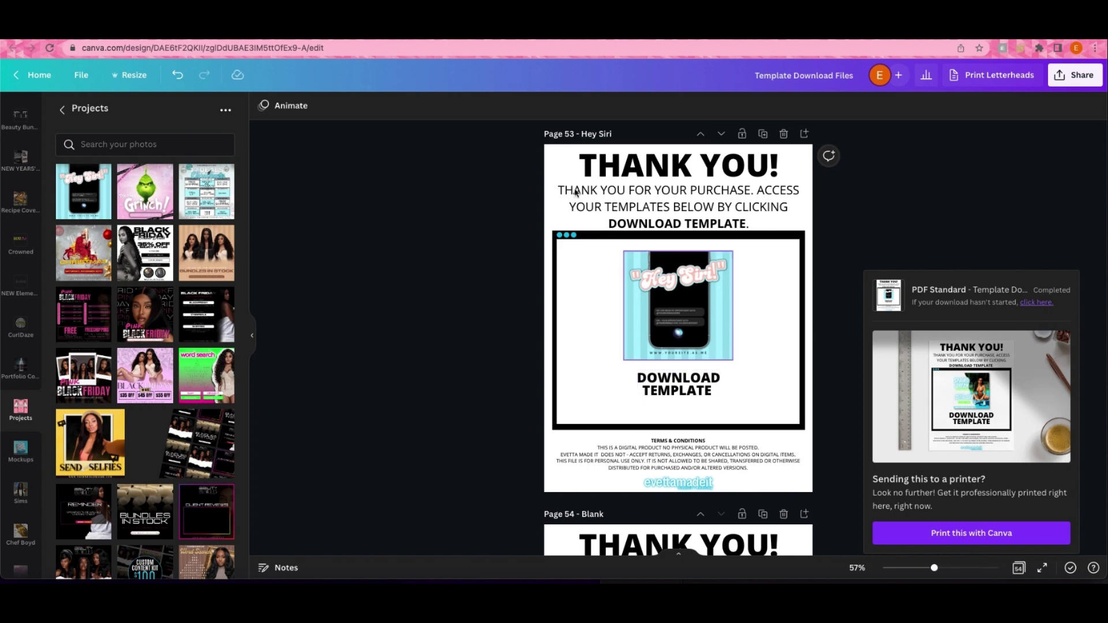
{"action": "left_click", "coordinate": [416, 36]}
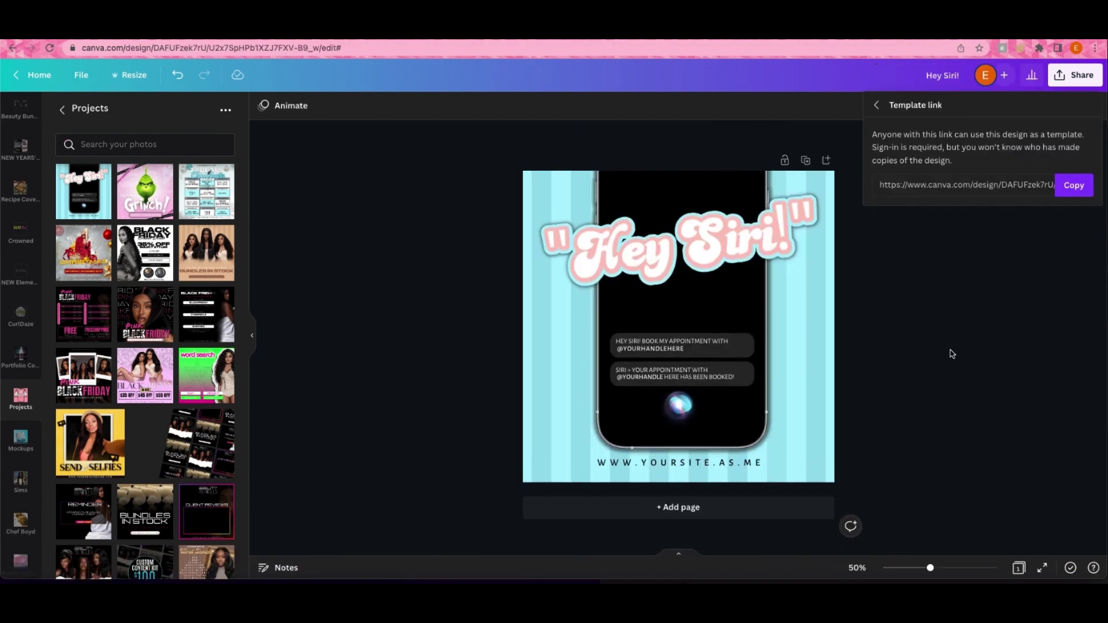
{"action": "left_click", "coordinate": [877, 105]}
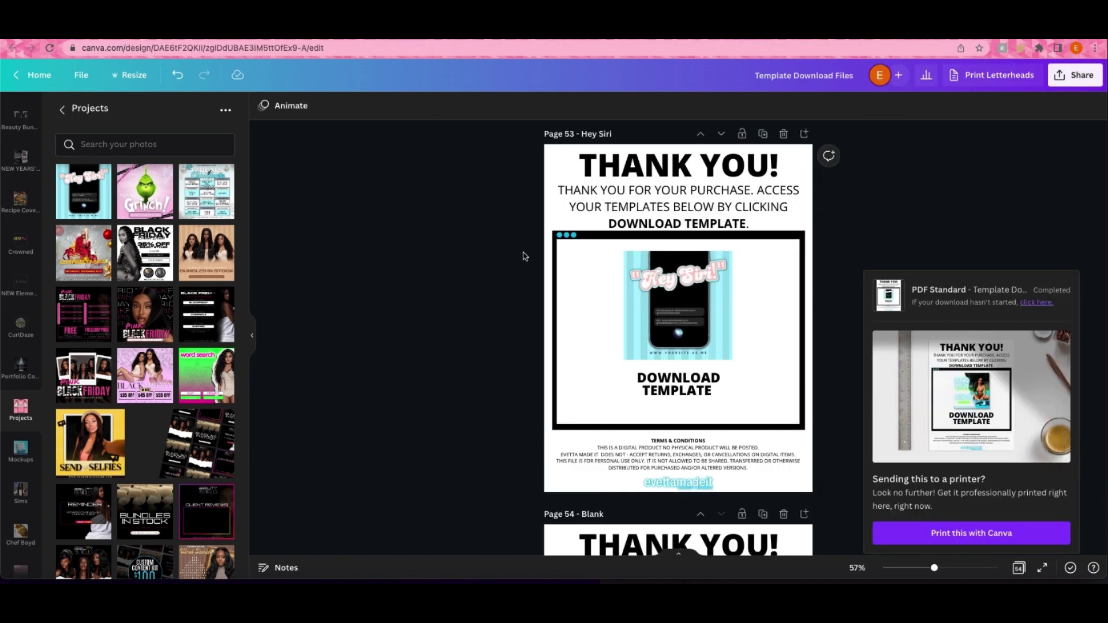
{"action": "scroll", "coordinate": [522, 252], "scroll_direction": "down", "scroll_amount": 5}
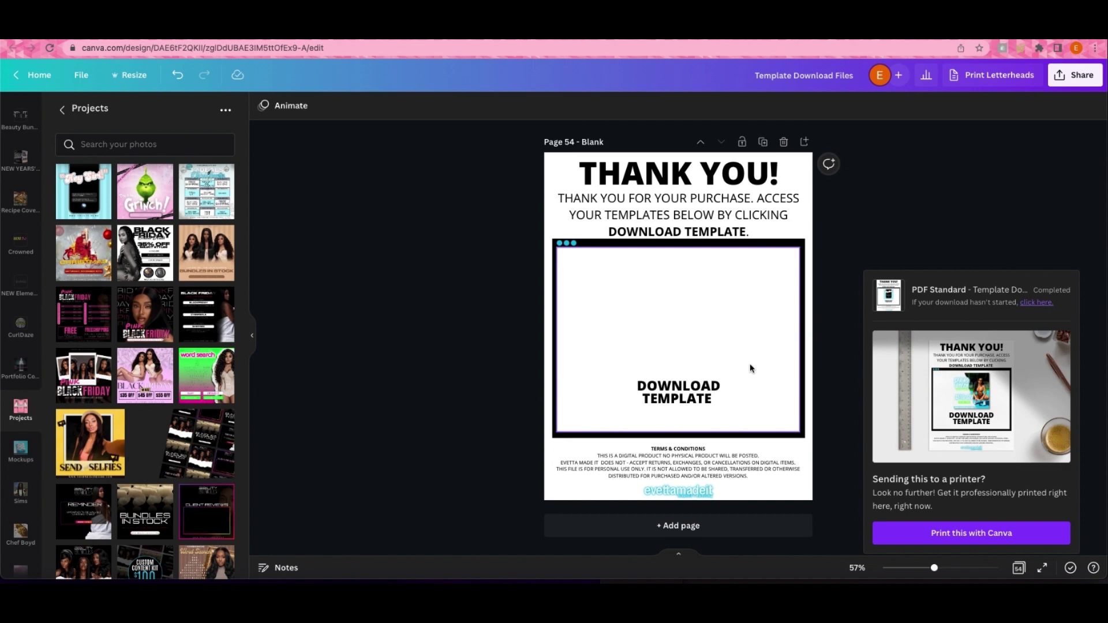
{"action": "left_click", "coordinate": [994, 258]}
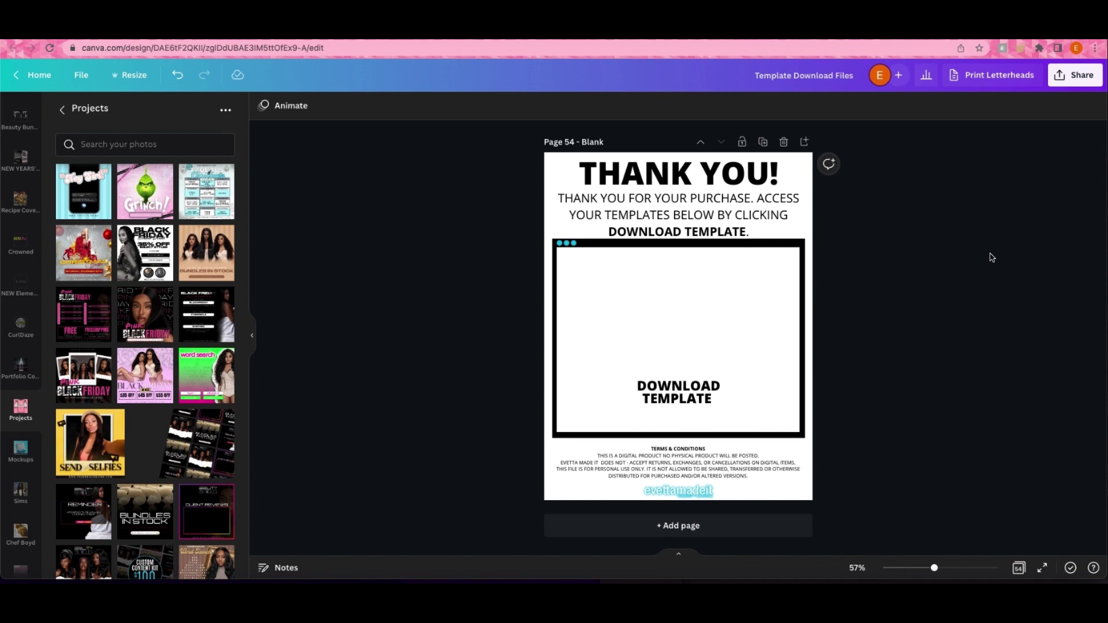